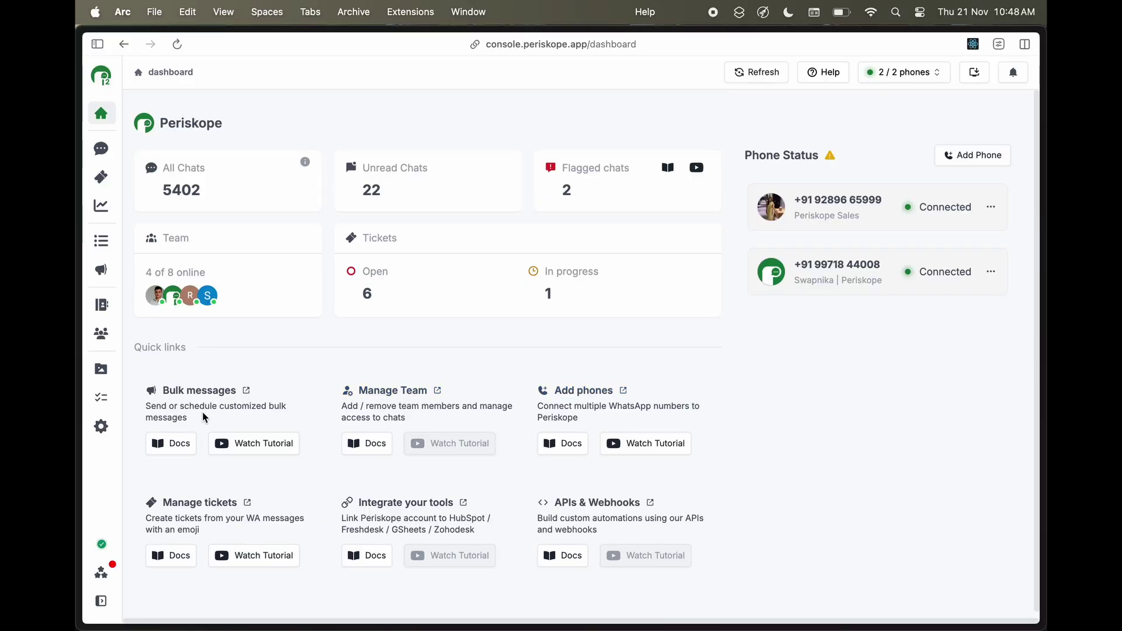
Generate a new Zapier API key named testkey1 in Periskope's Zapier integration settings
click(103, 427)
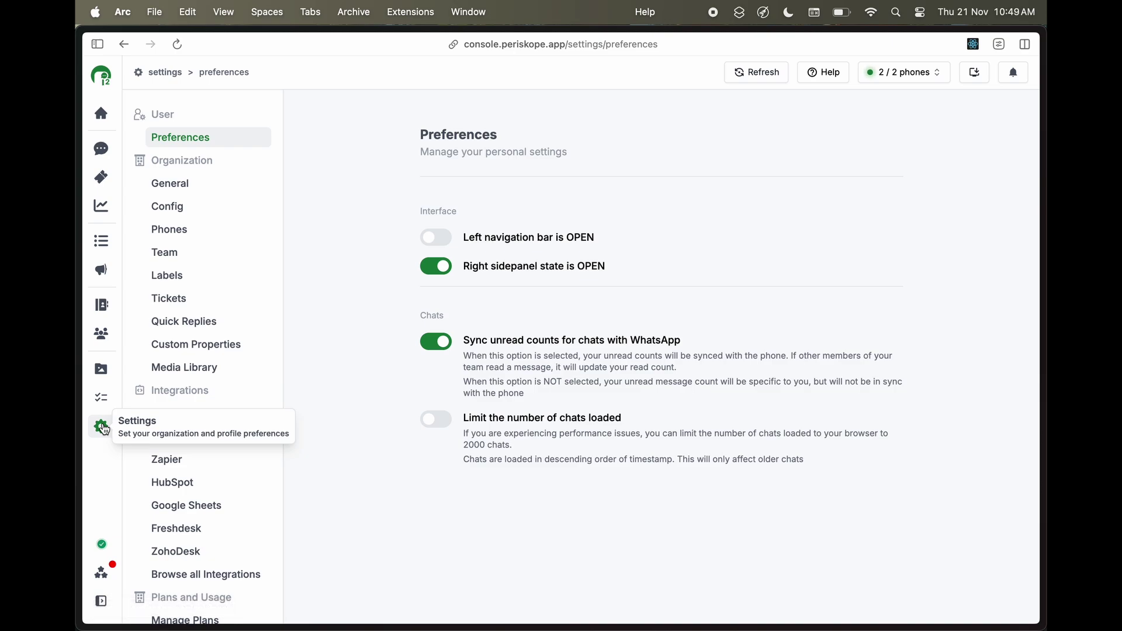
click(166, 461)
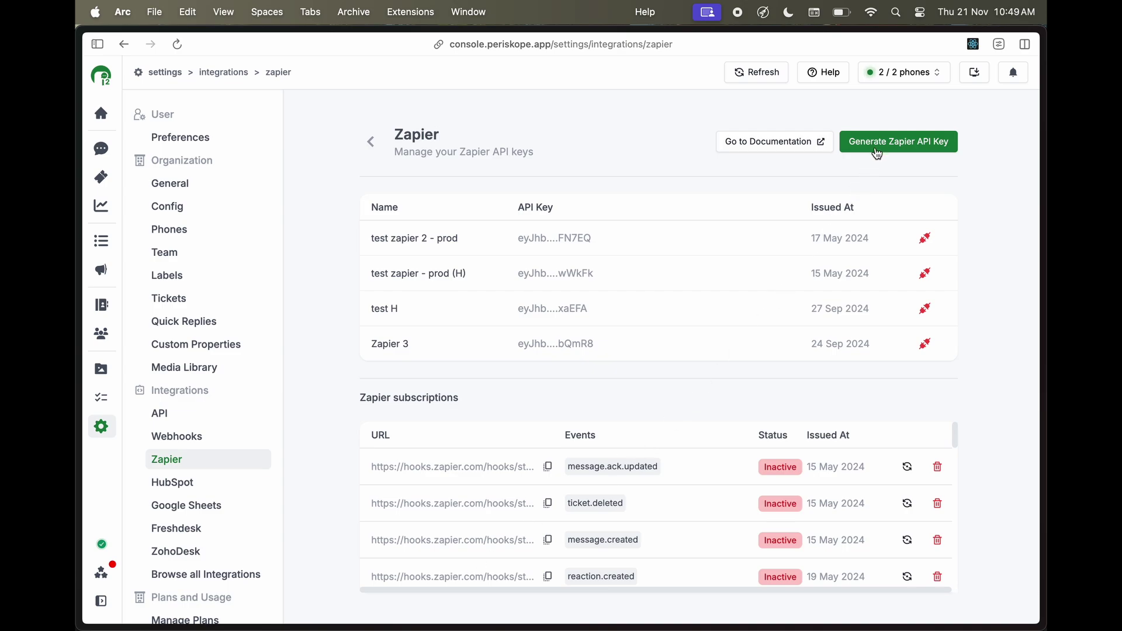
click(878, 148)
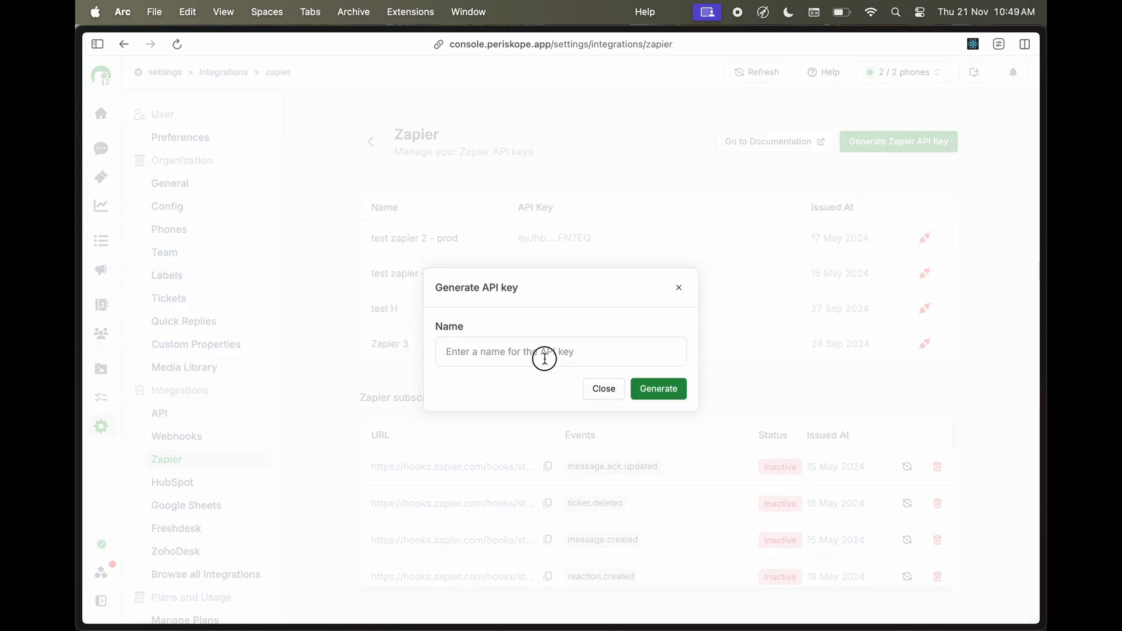
click(545, 358)
text(teste)
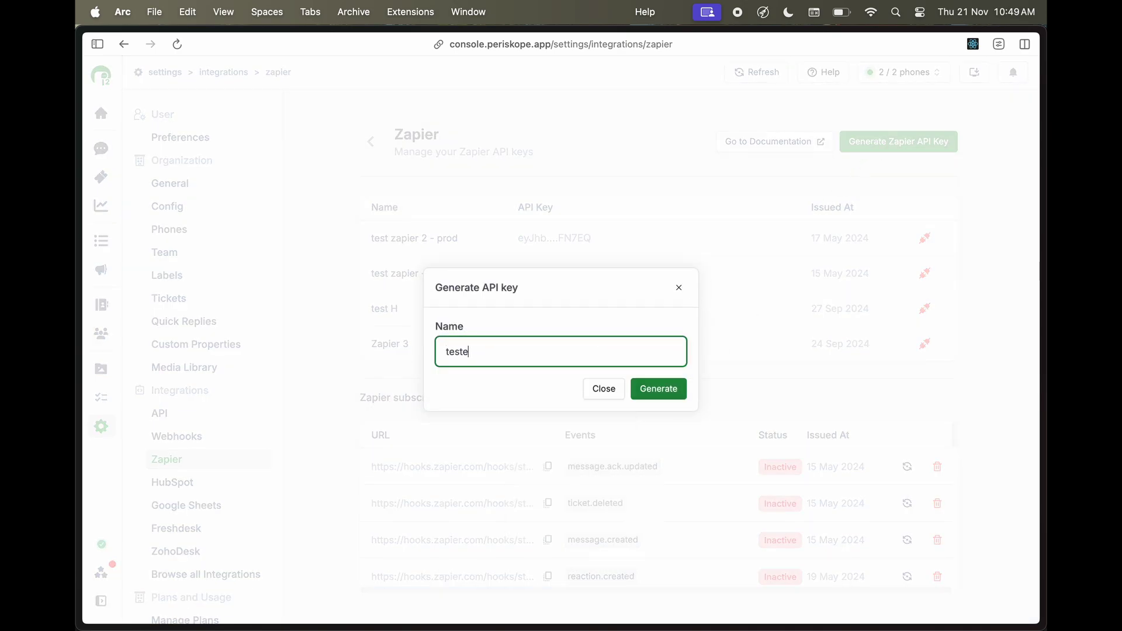
key(BackSpace)
text(ke)
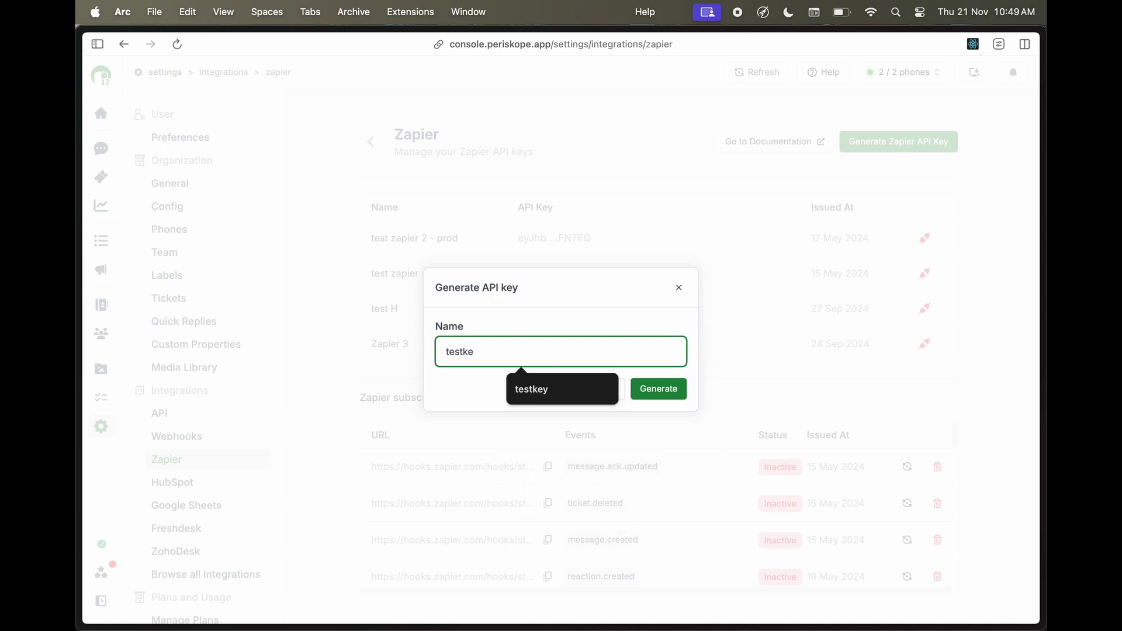
text(y1)
click(653, 397)
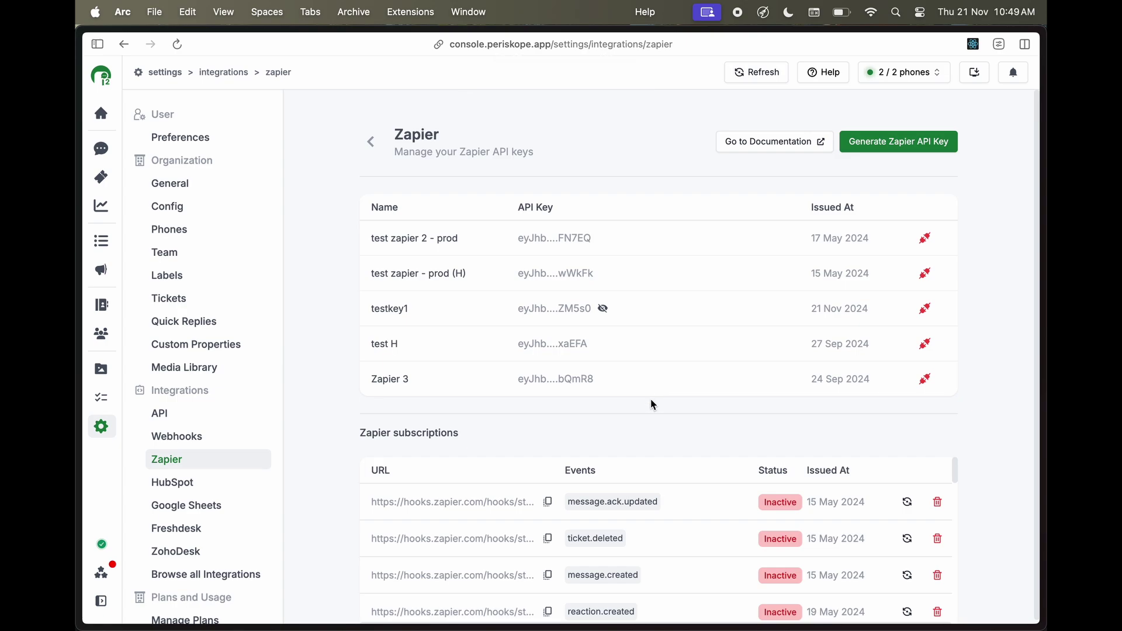
Unhide the full testkey1 token and copy it with the copy icon
click(601, 310)
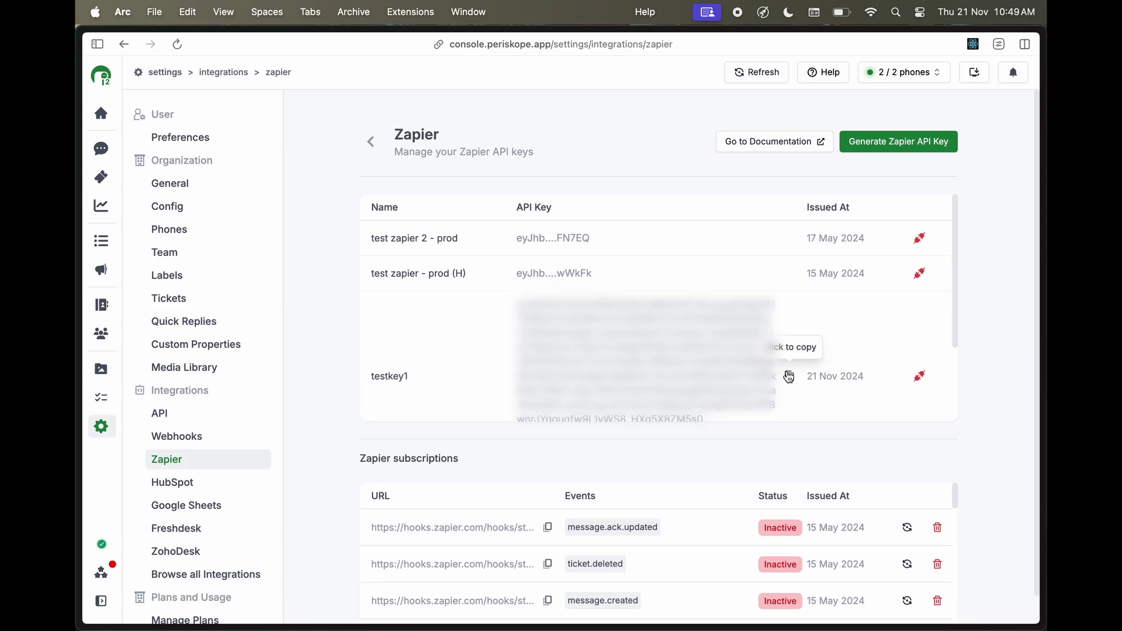
click(789, 377)
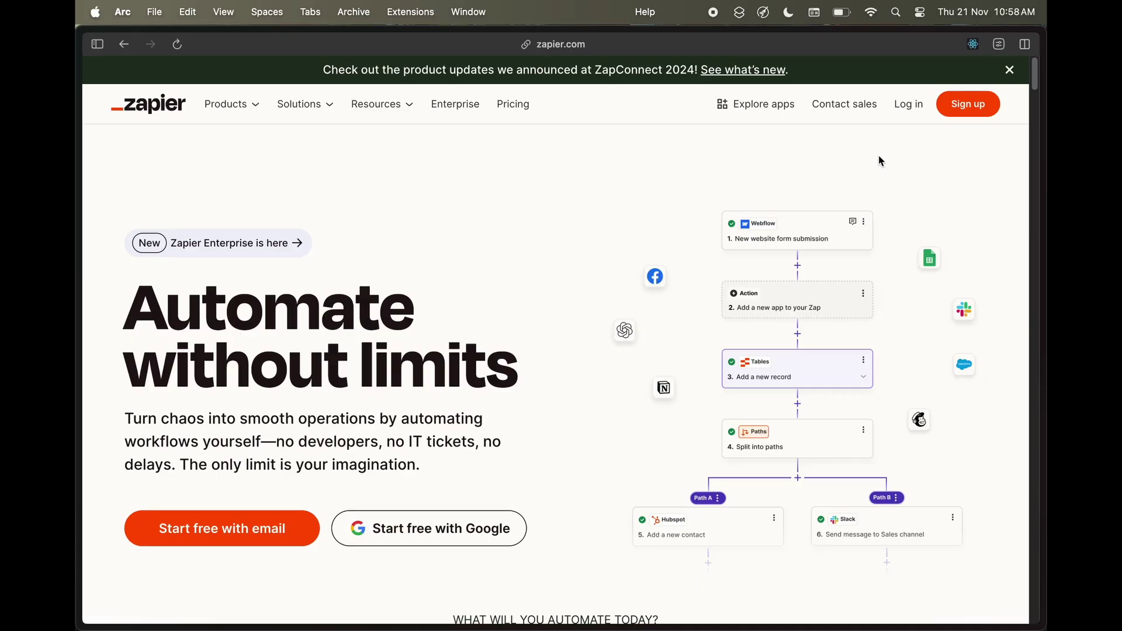
Log in to Zapier with a Google account and start a new Zap from Create > Zaps
click(905, 112)
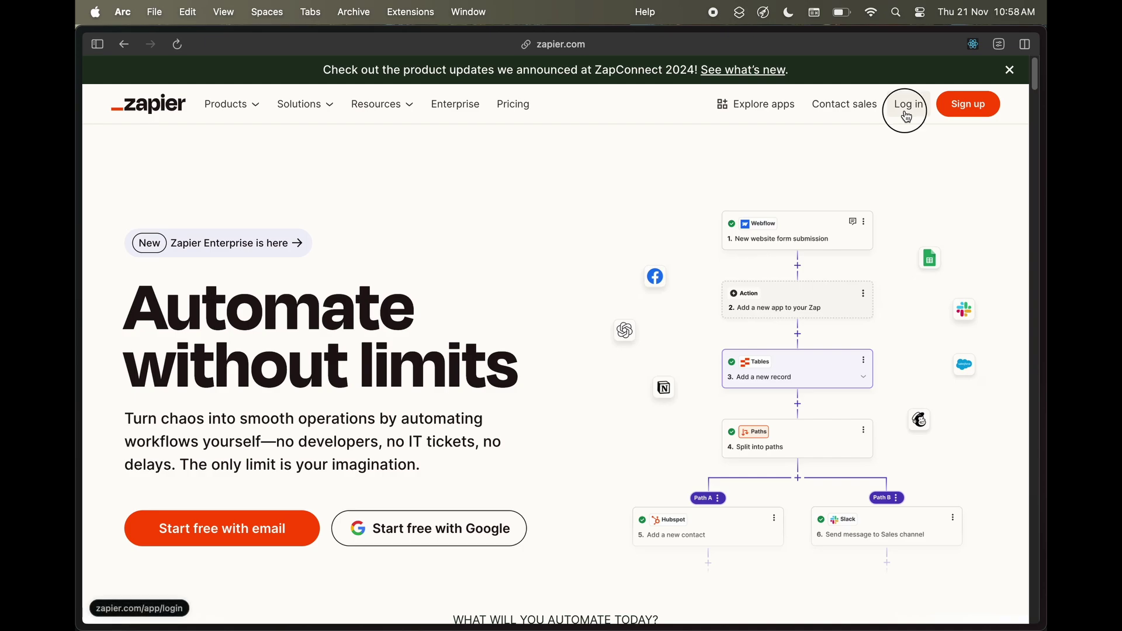
click(779, 253)
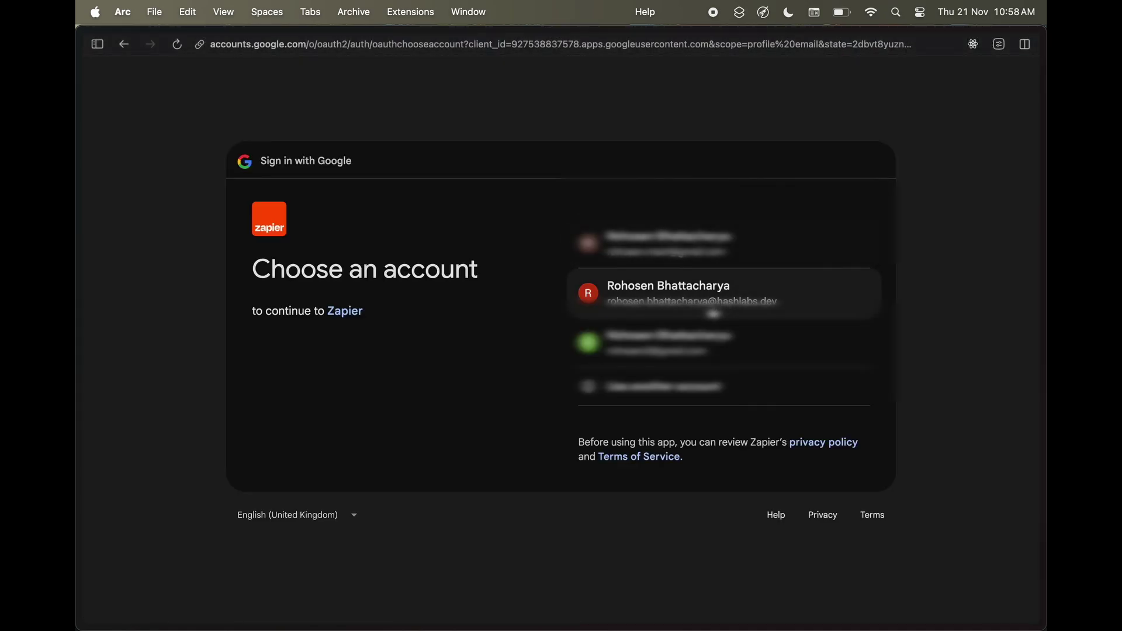
click(714, 313)
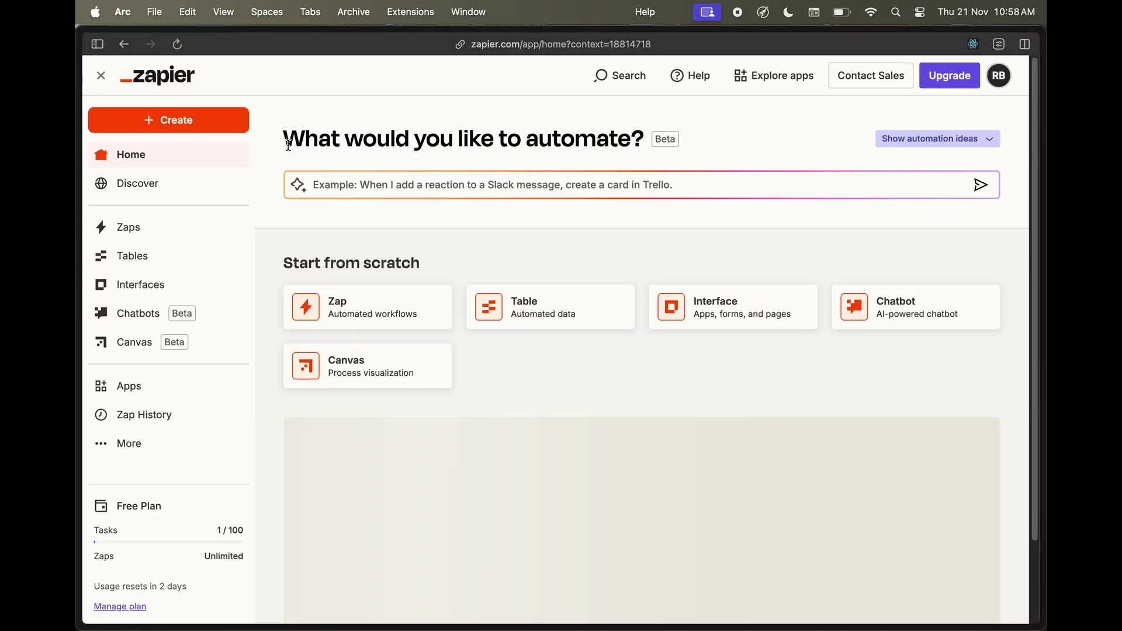
click(187, 118)
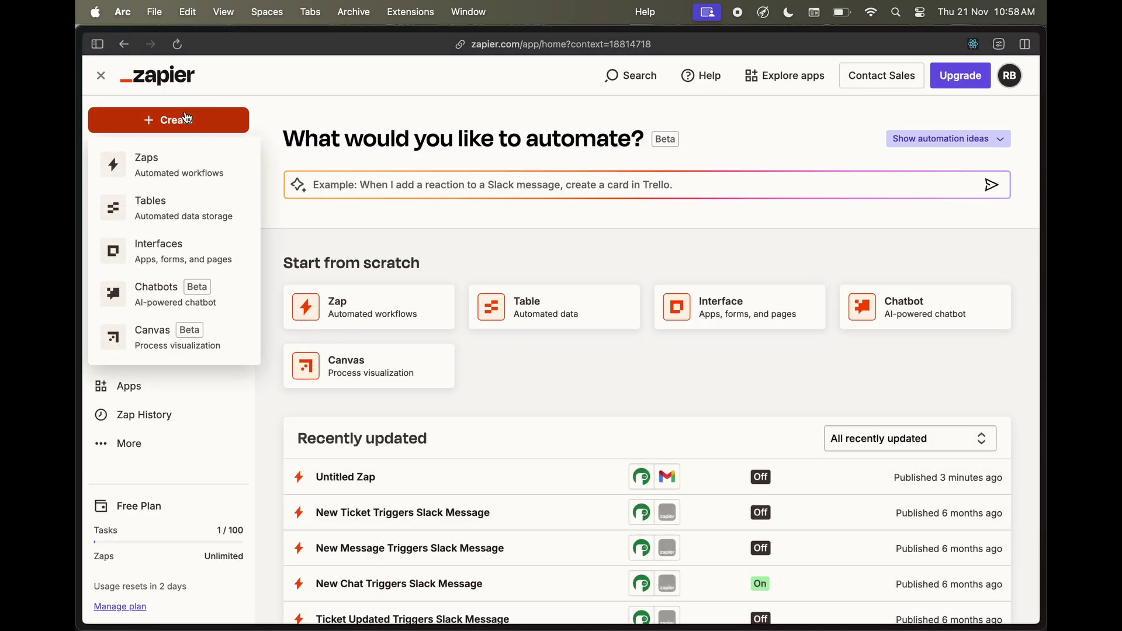
click(176, 169)
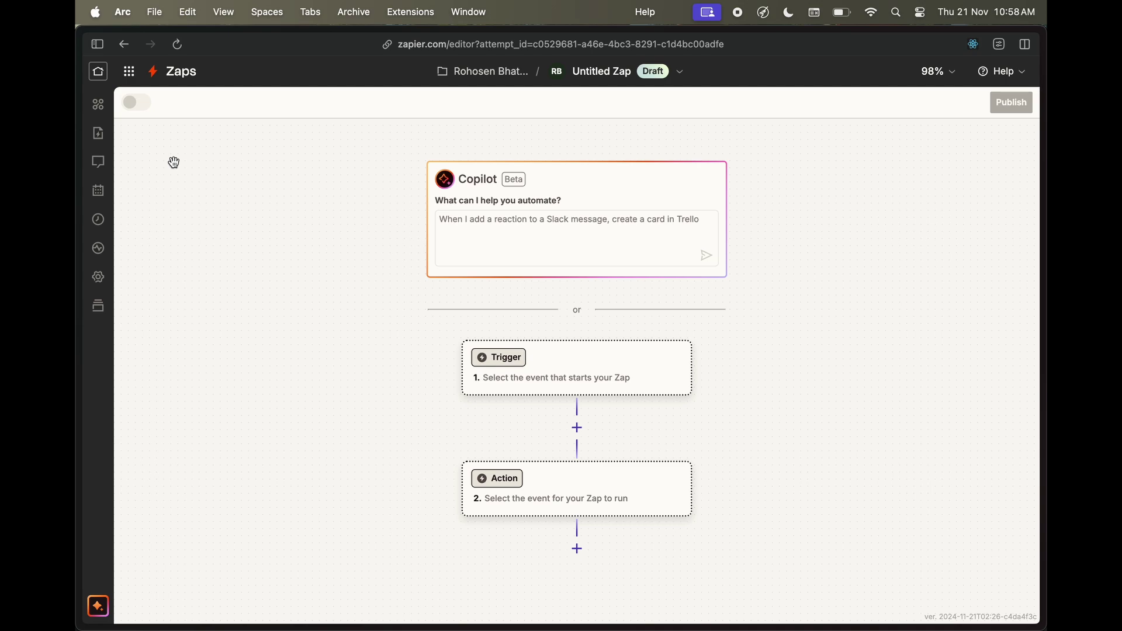
Set the trigger to Periskope (3.1.0) with the New Ticket event
click(558, 377)
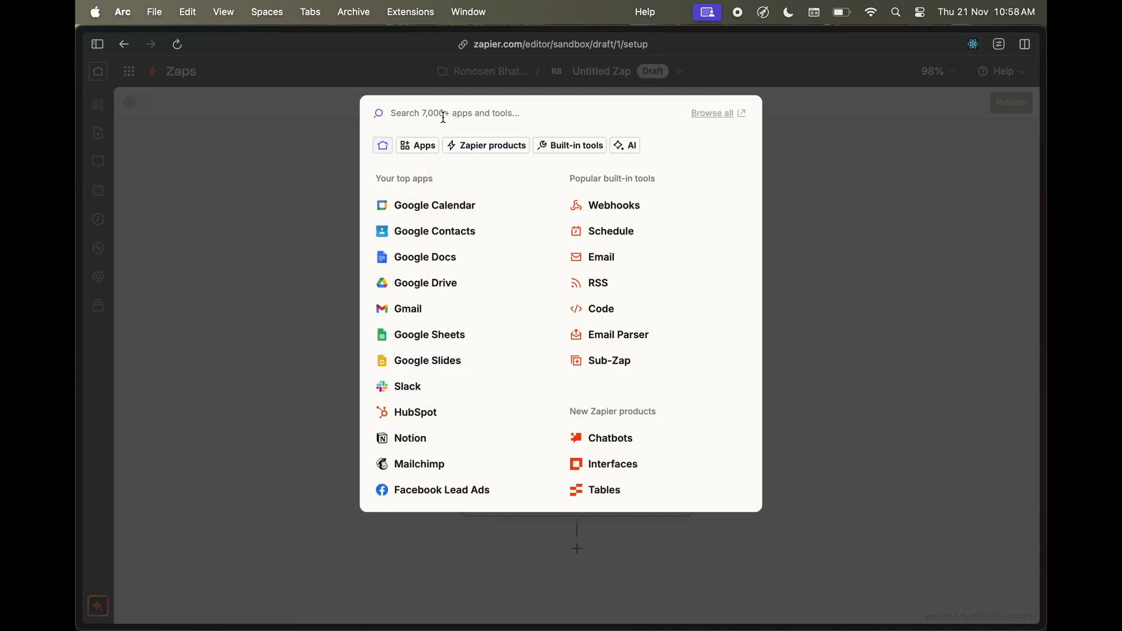
text(peri)
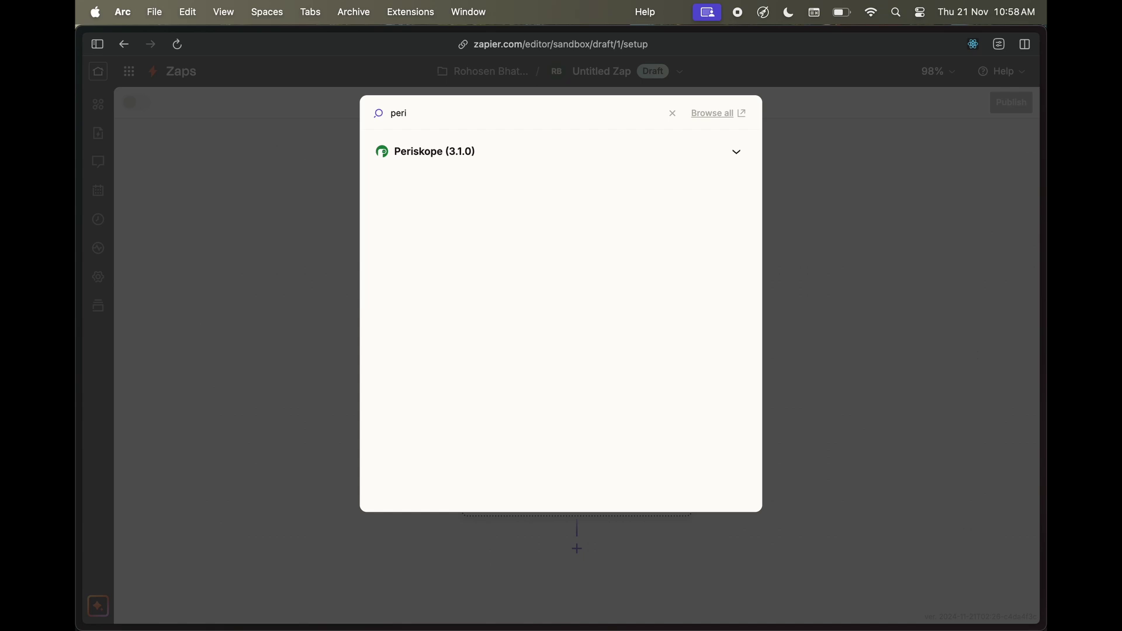
click(466, 151)
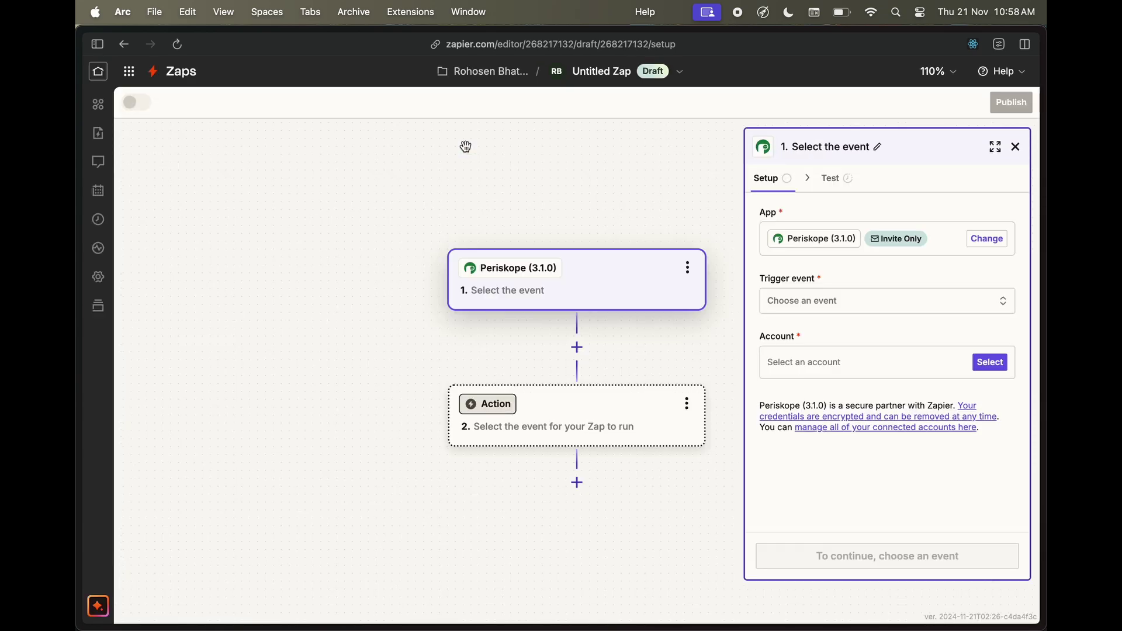
click(829, 312)
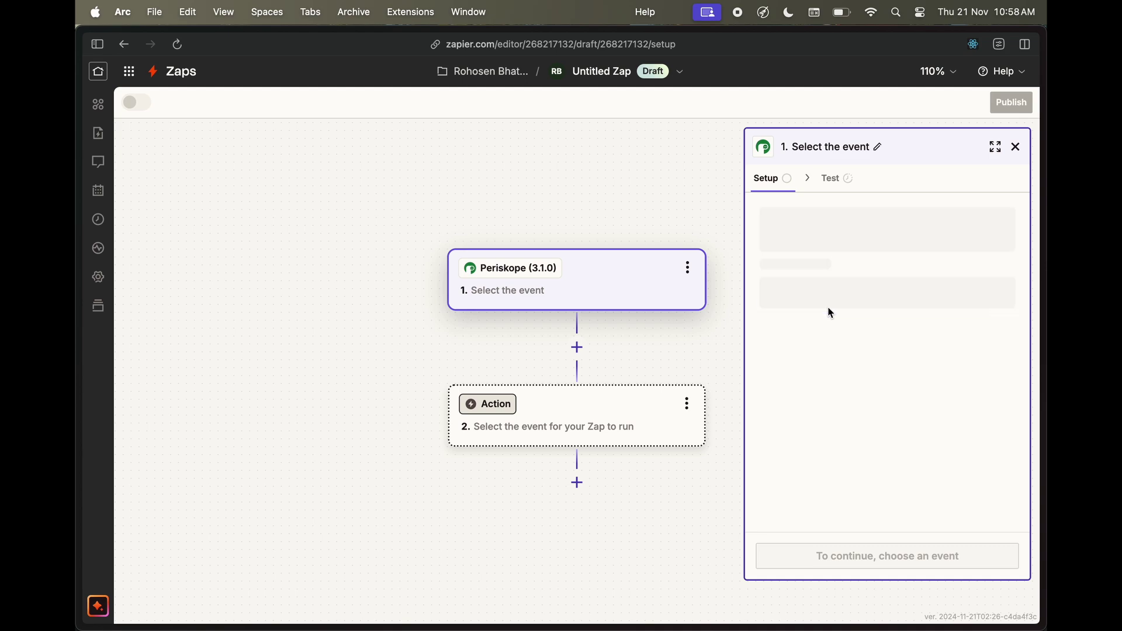
scroll(619, 412, down, 3)
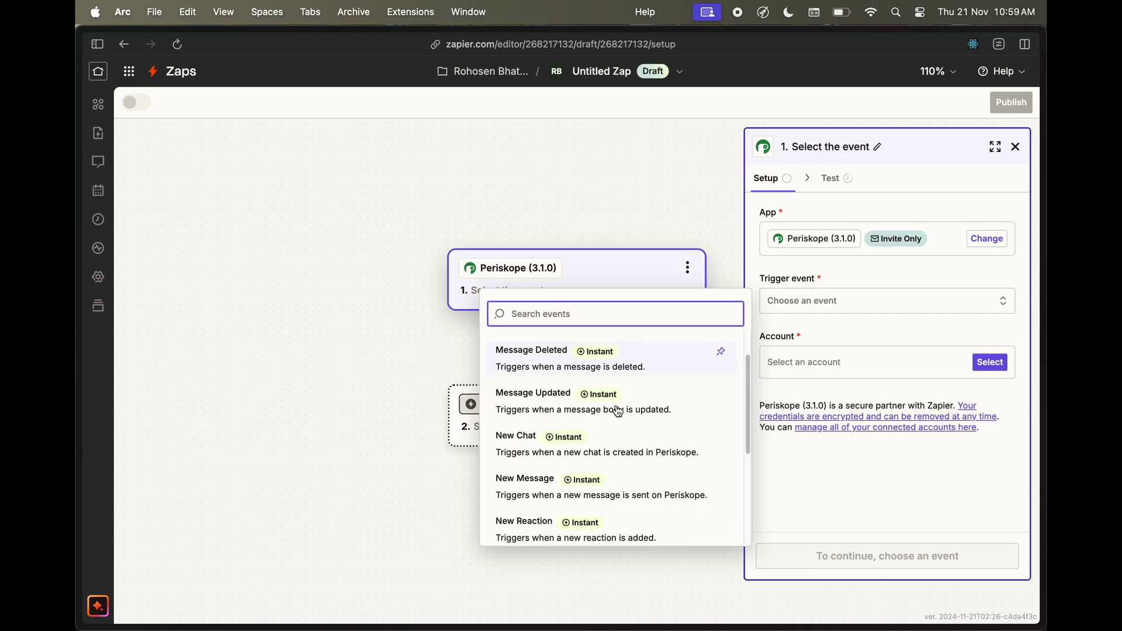
scroll(619, 411, down, 5)
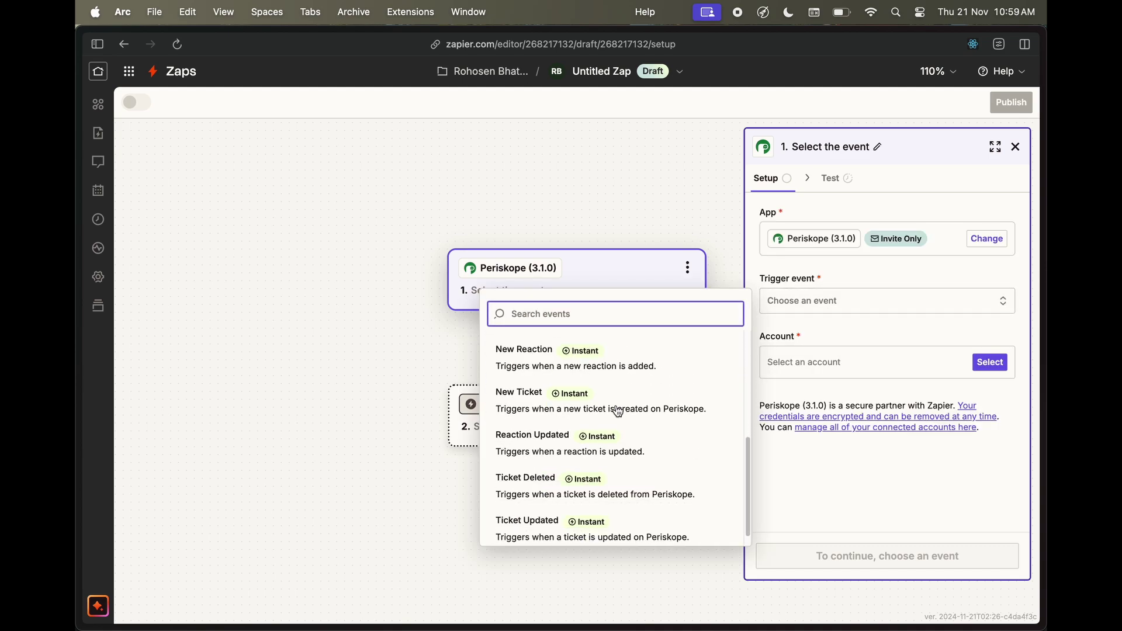
scroll(596, 497, up, 1)
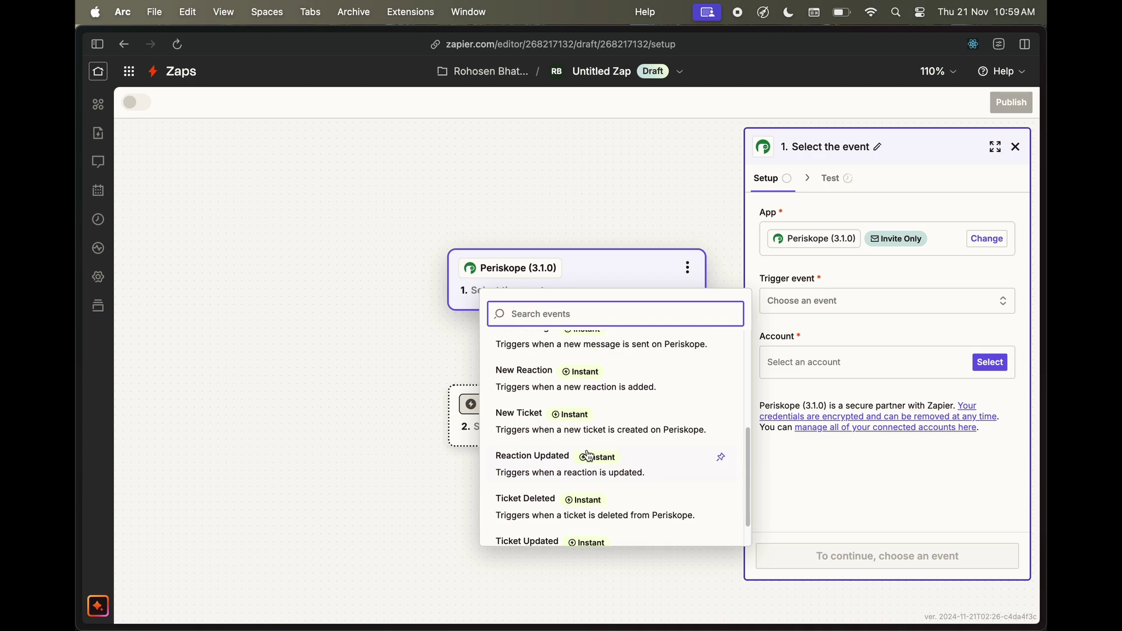
click(605, 432)
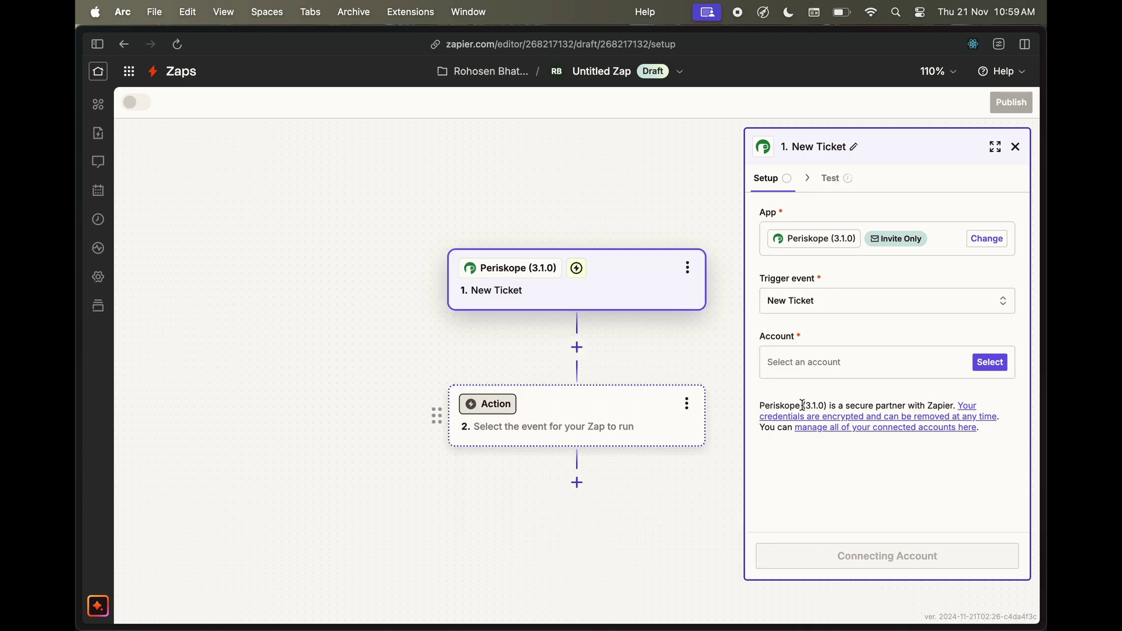
Connect the first Periskope account and run the trigger test to load Ticket A
click(990, 364)
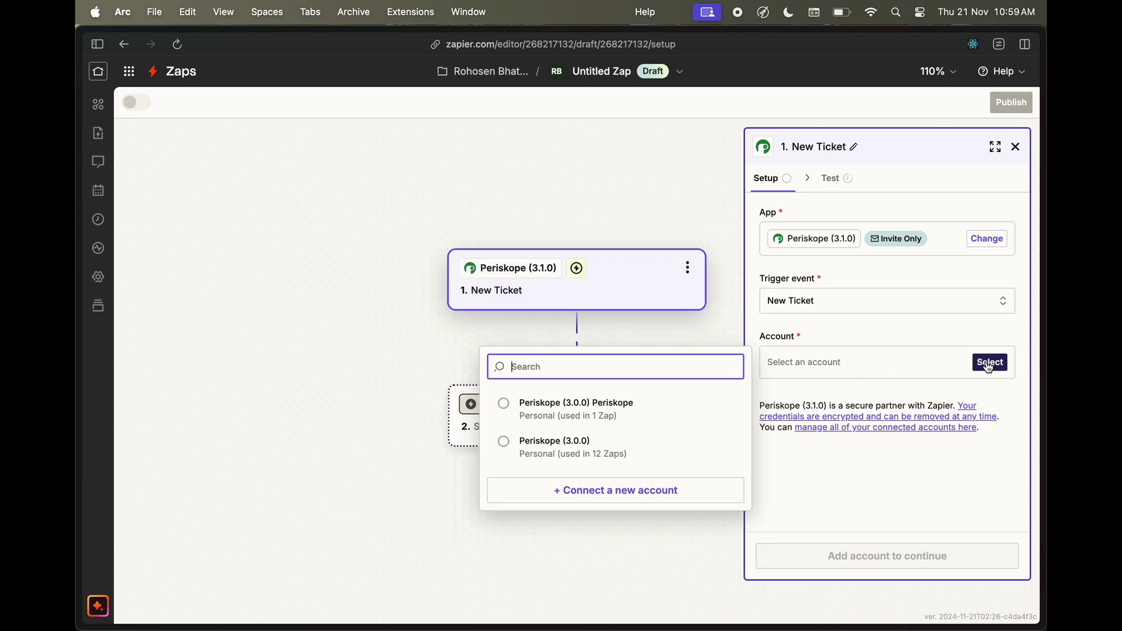
click(575, 408)
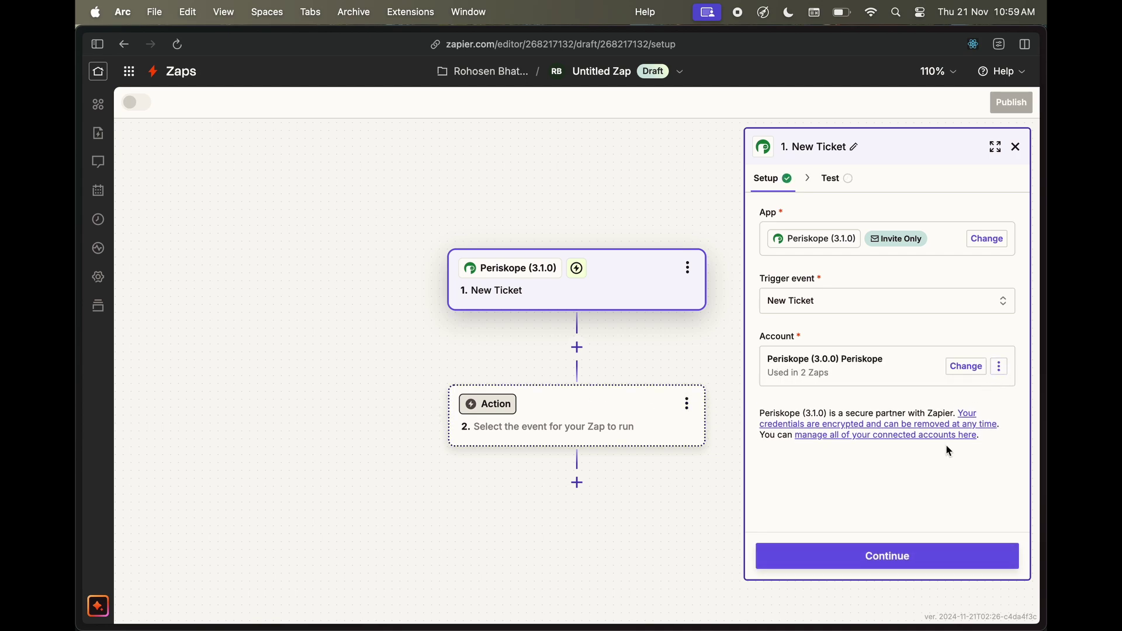
click(897, 554)
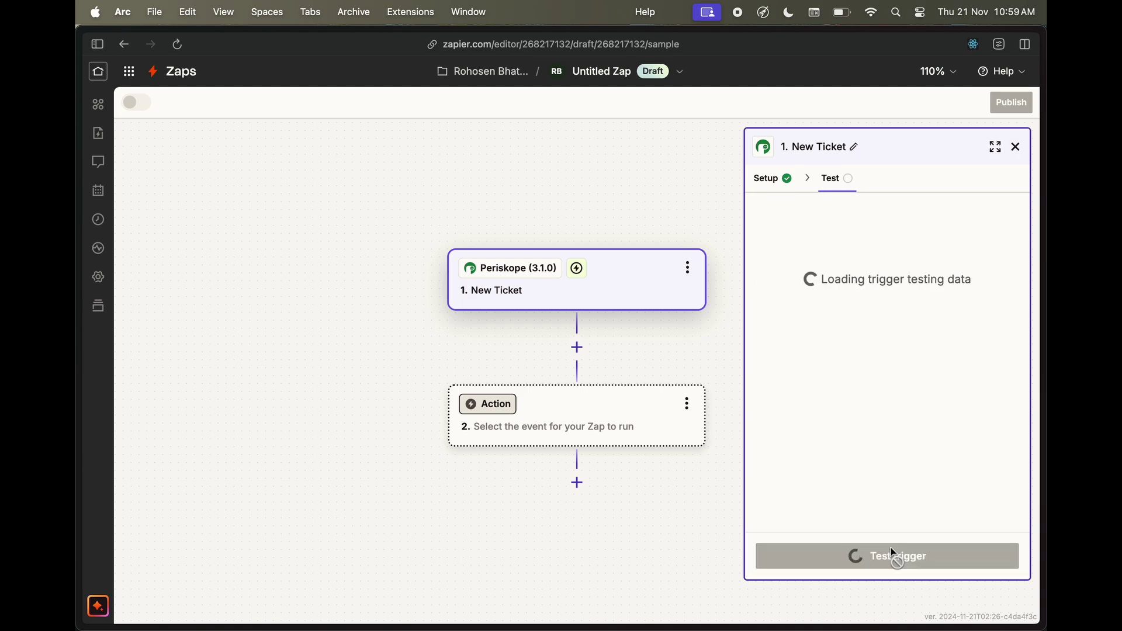
click(894, 554)
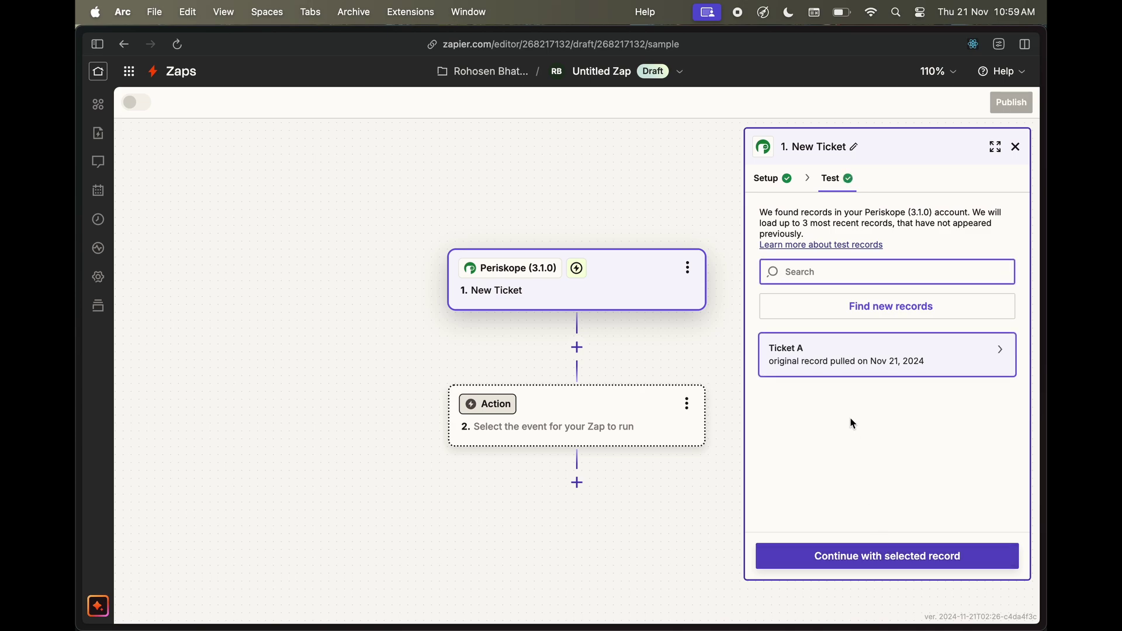
Continue with Ticket A and make step 2 a Gmail Send Email action
click(842, 558)
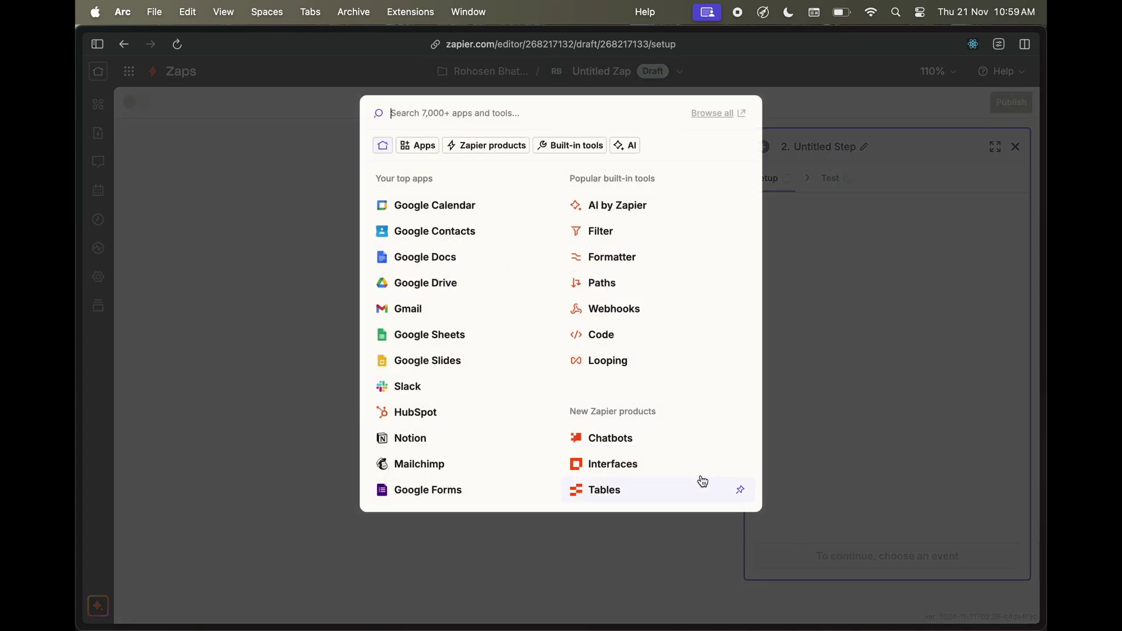
click(408, 319)
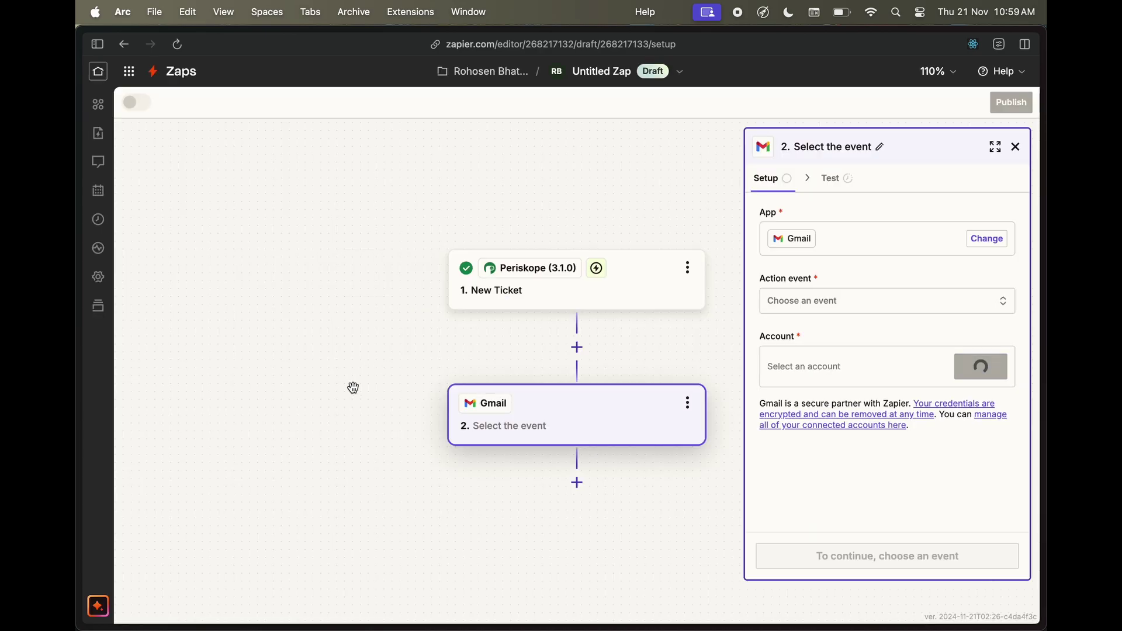
click(832, 309)
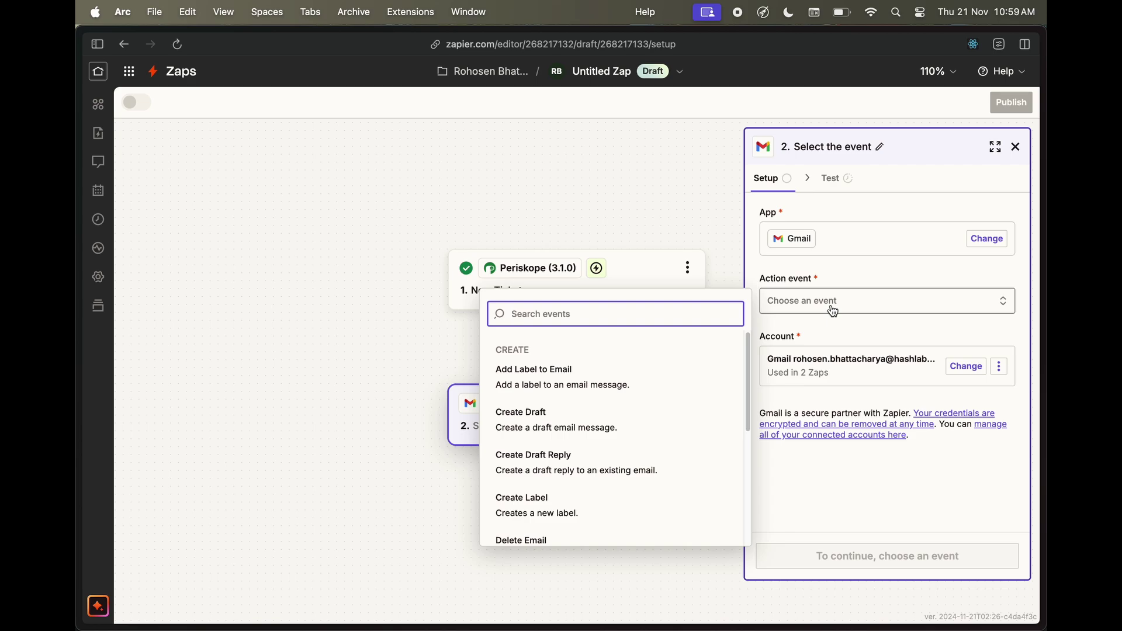
scroll(558, 499, down, 2)
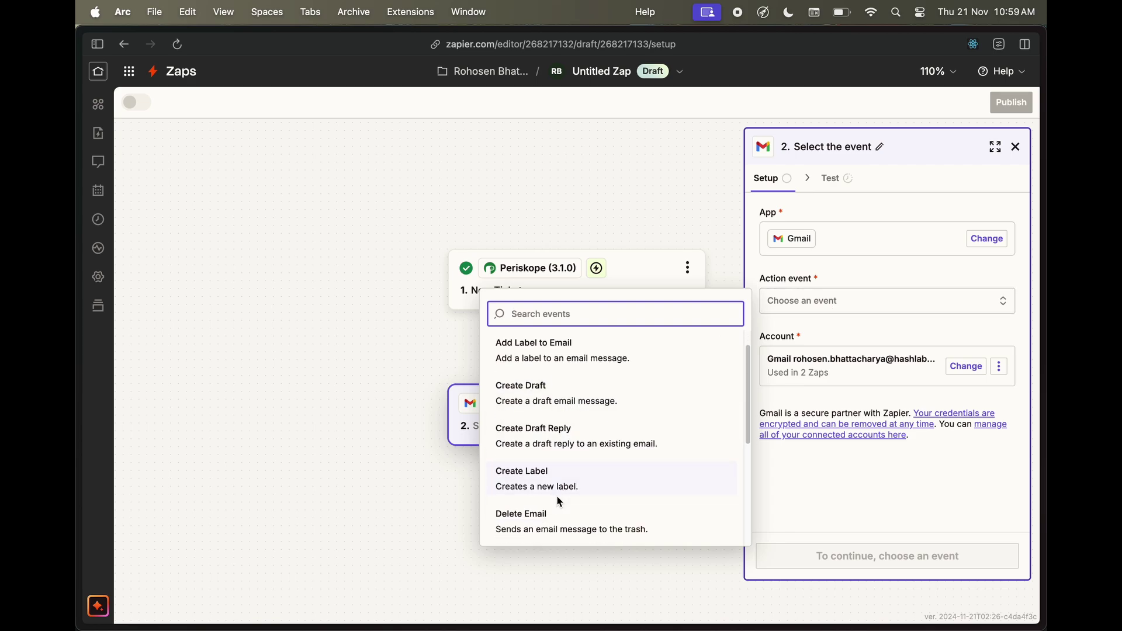
scroll(558, 503, down, 4)
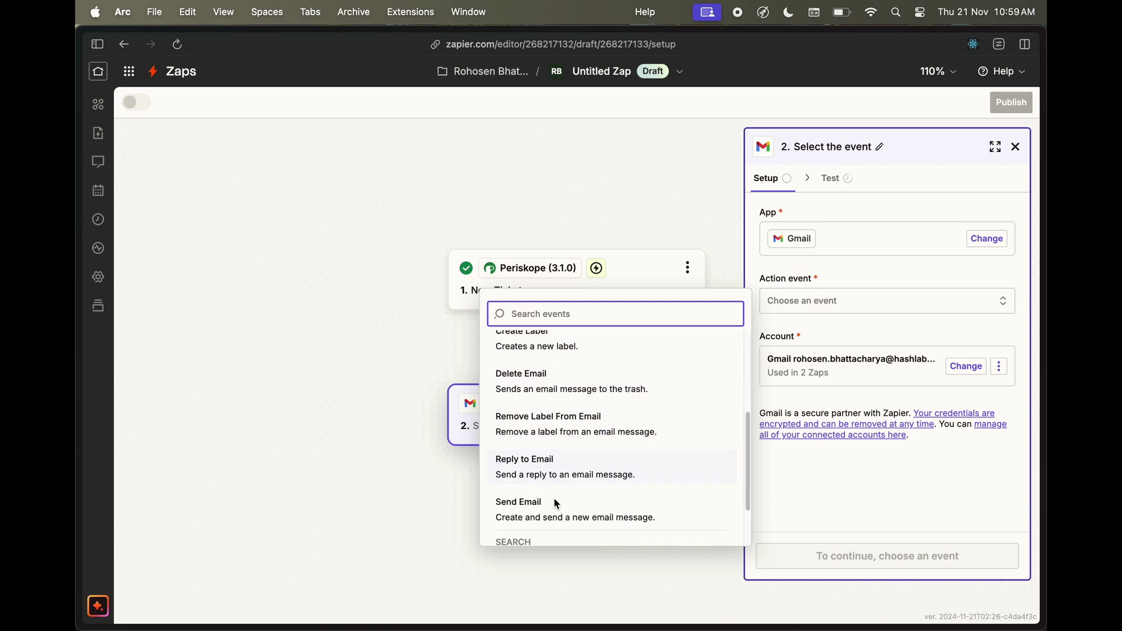
scroll(556, 505, down, 2)
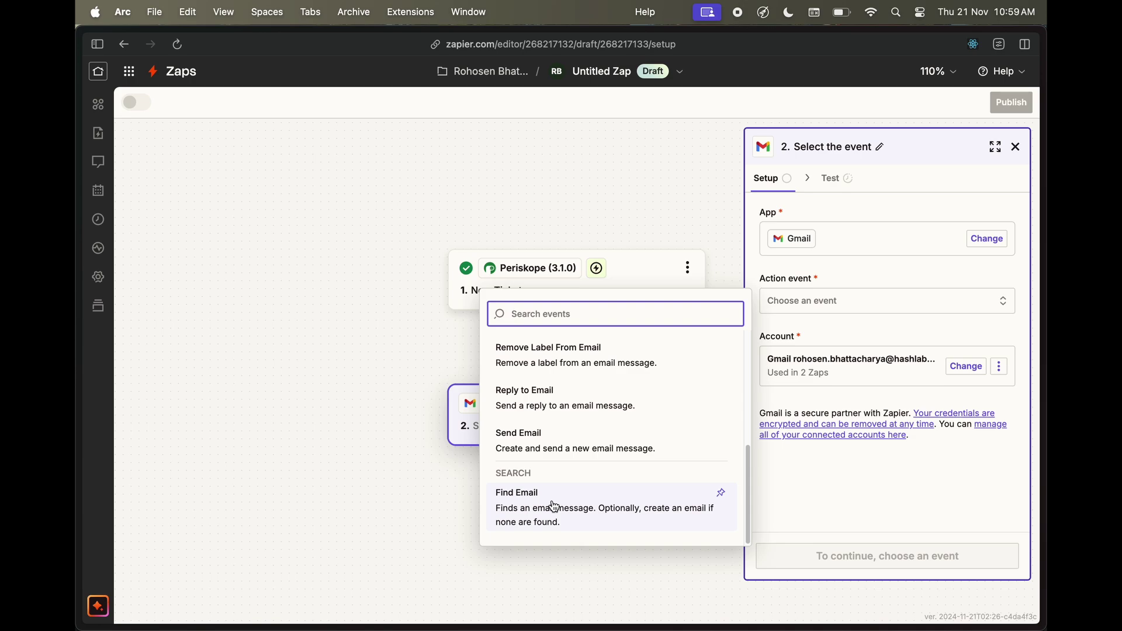
click(552, 445)
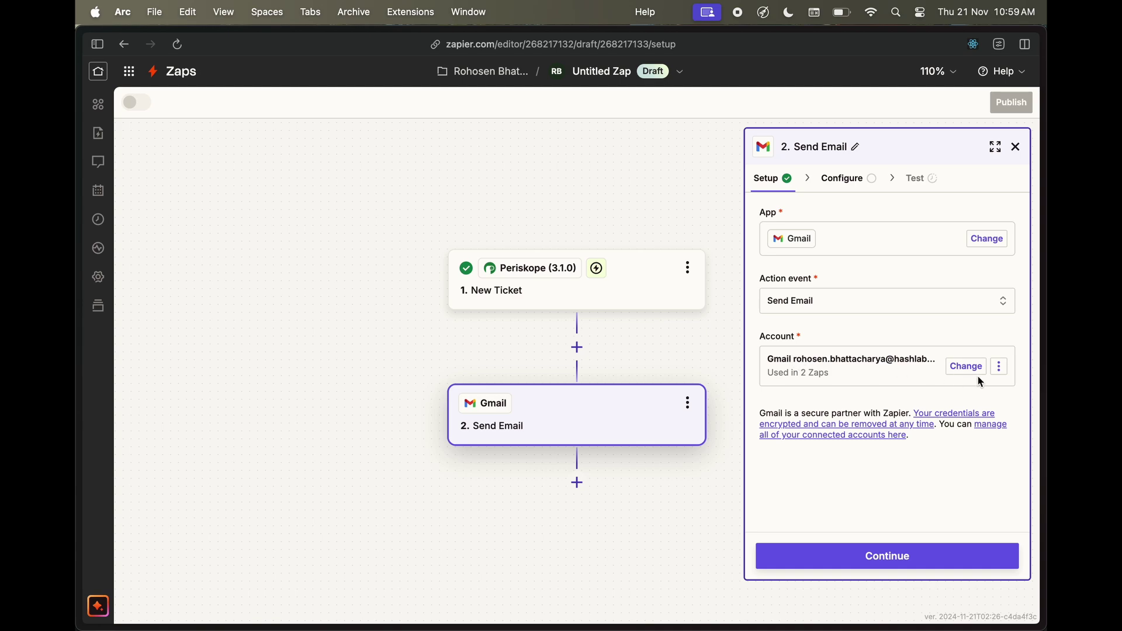
click(911, 555)
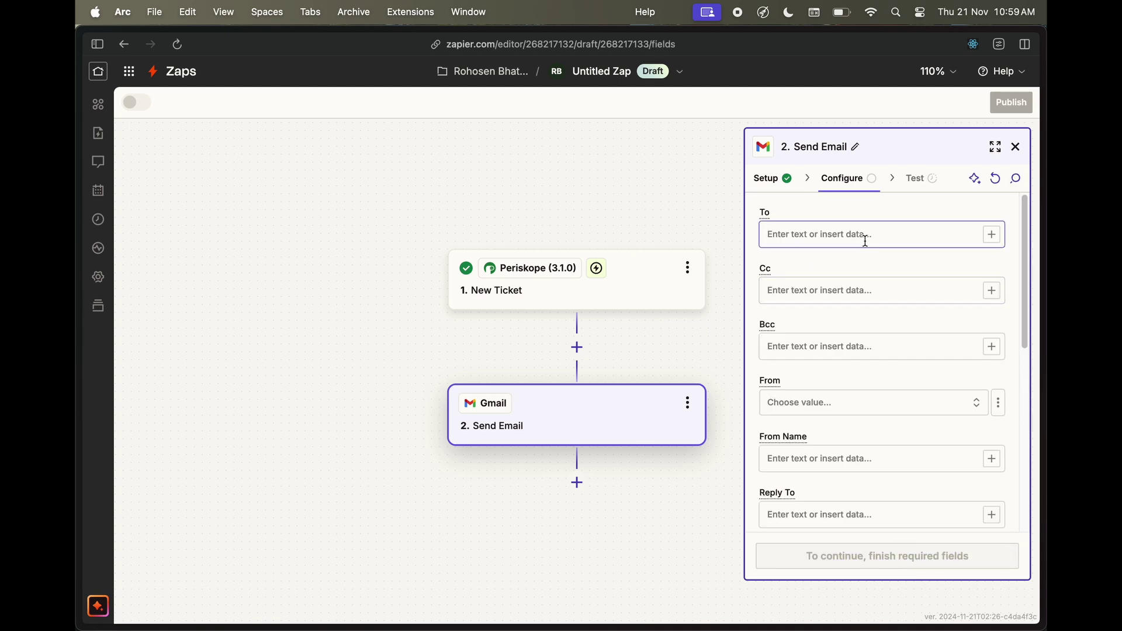
Enter the recipient's address, pick the connected Gmail address as From, and type the sender's full name
click(865, 240)
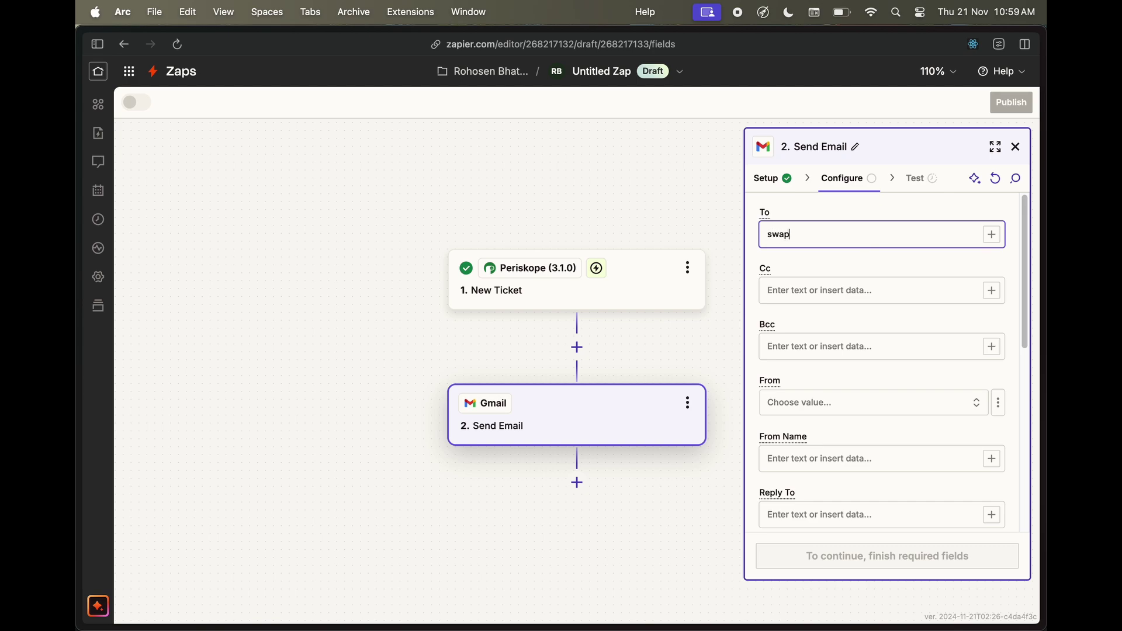
scroll(822, 386, down, 1)
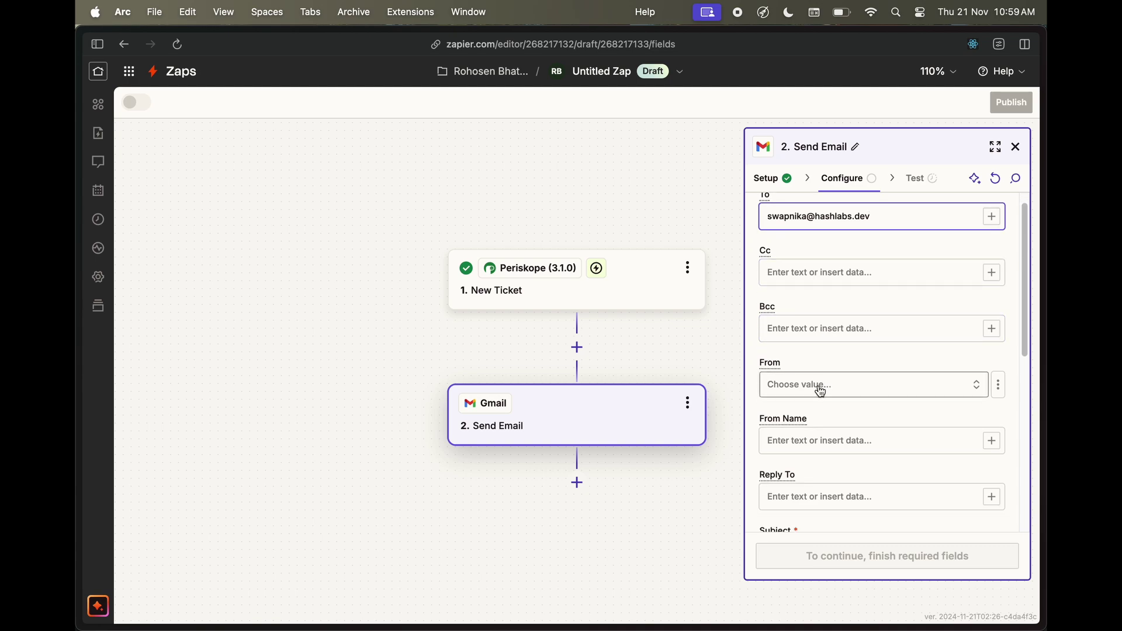
click(818, 387)
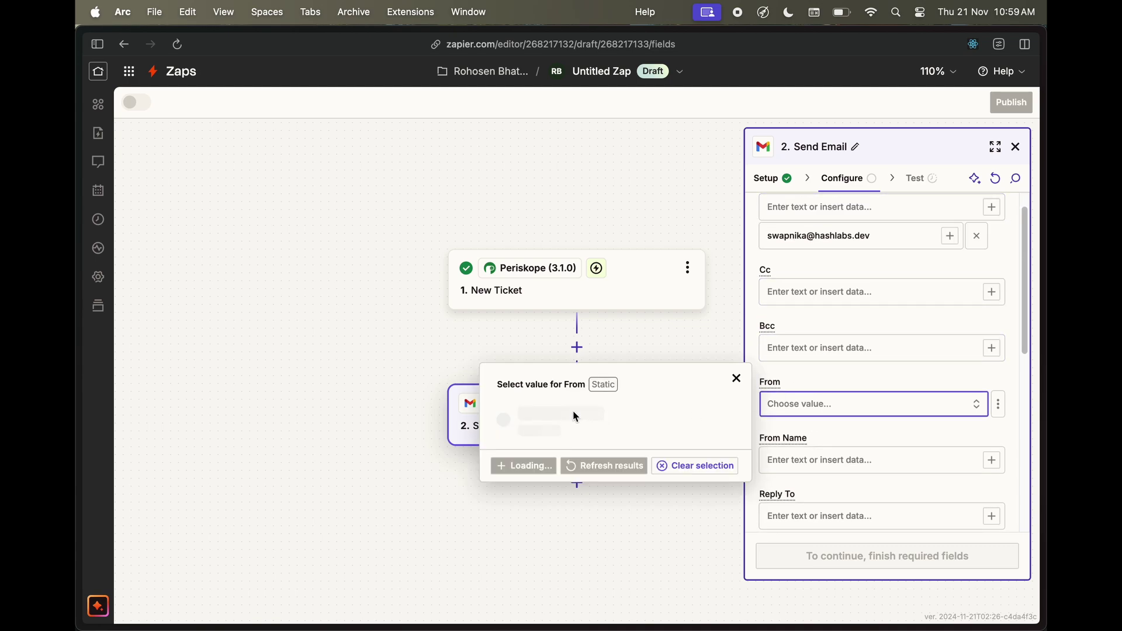
click(550, 435)
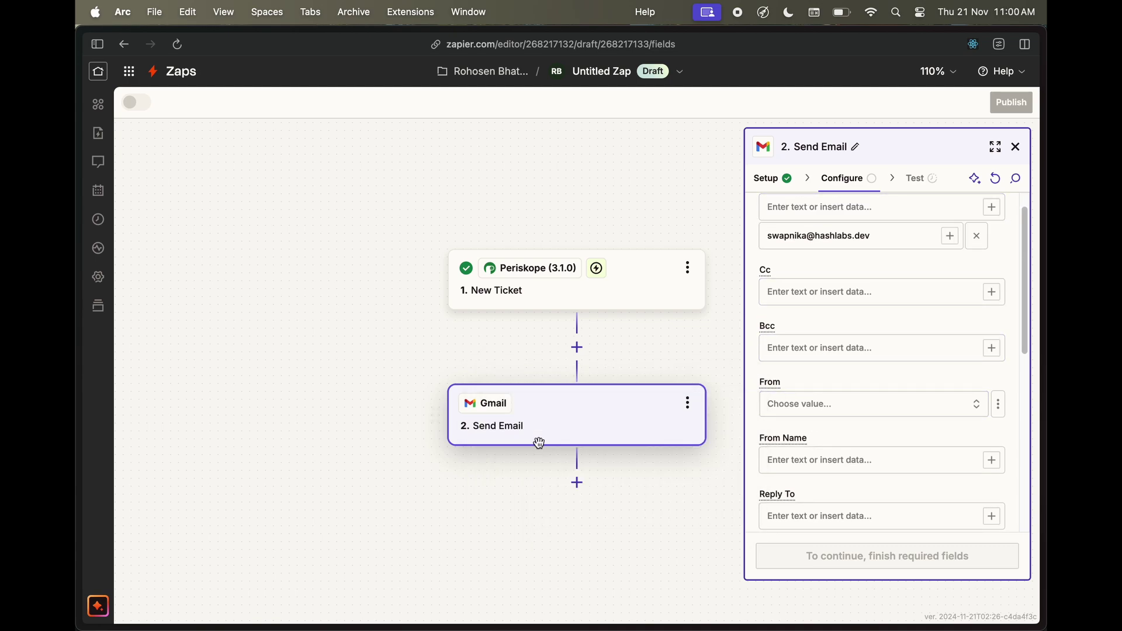
scroll(859, 451, down, 2)
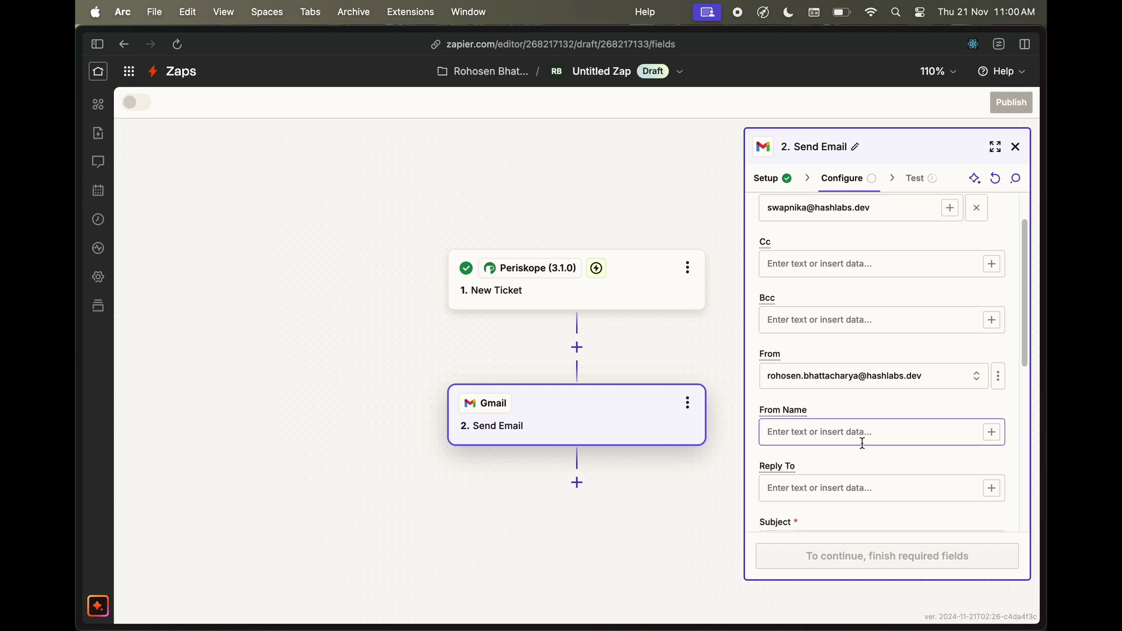
click(863, 443)
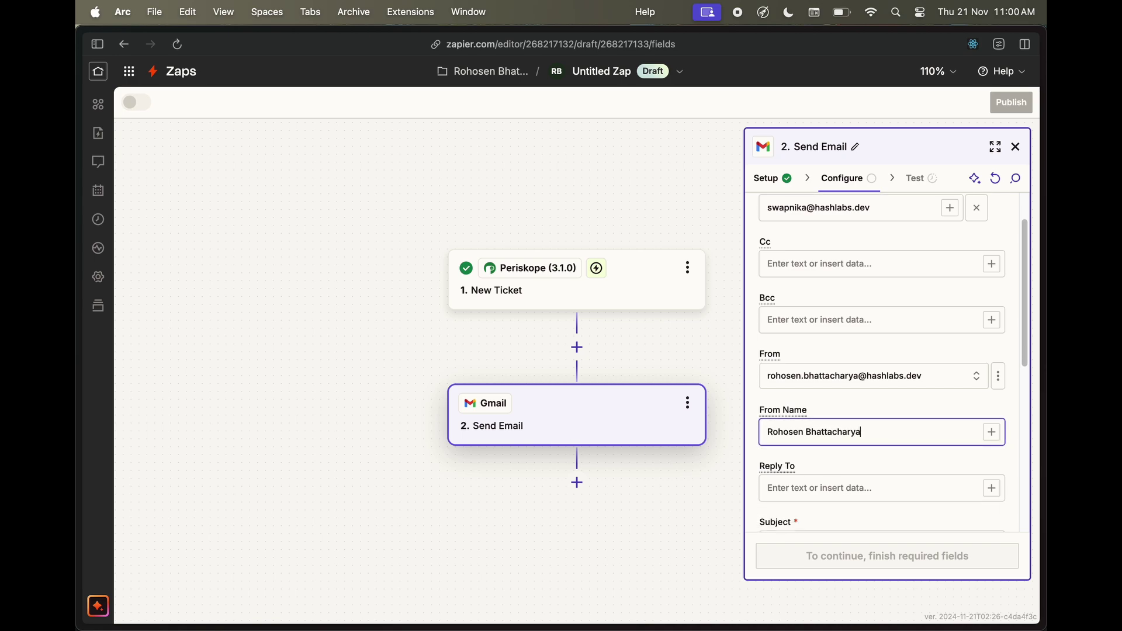
scroll(859, 454, down, 3)
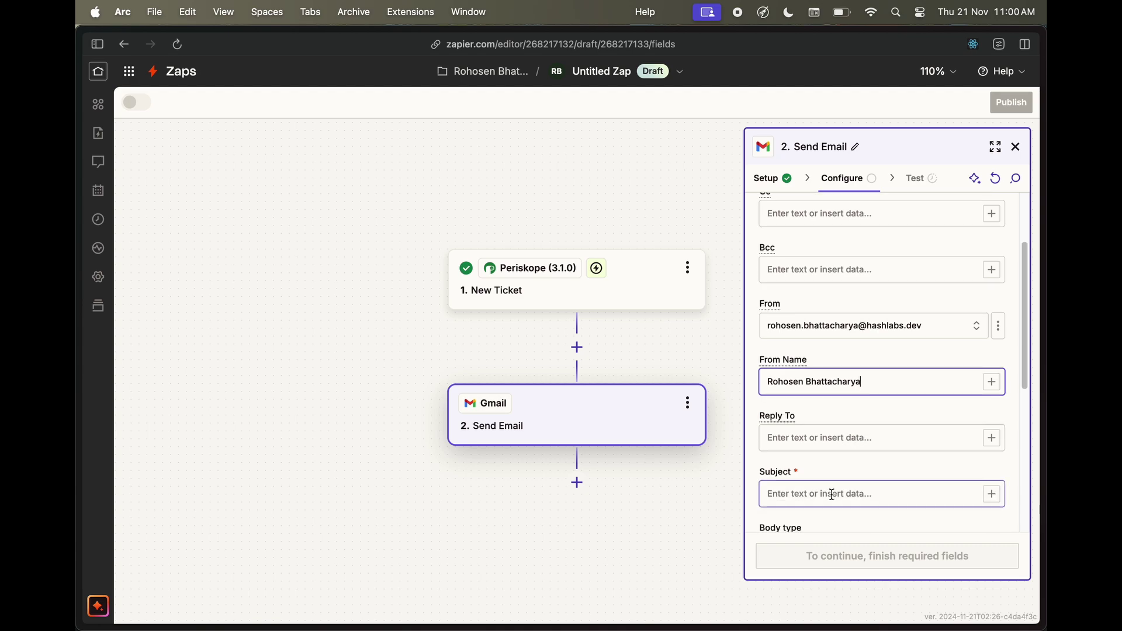
Set the subject to 'New Ticket on Periskope:' followed by the trigger's Ticket Id field
click(832, 495)
text(New )
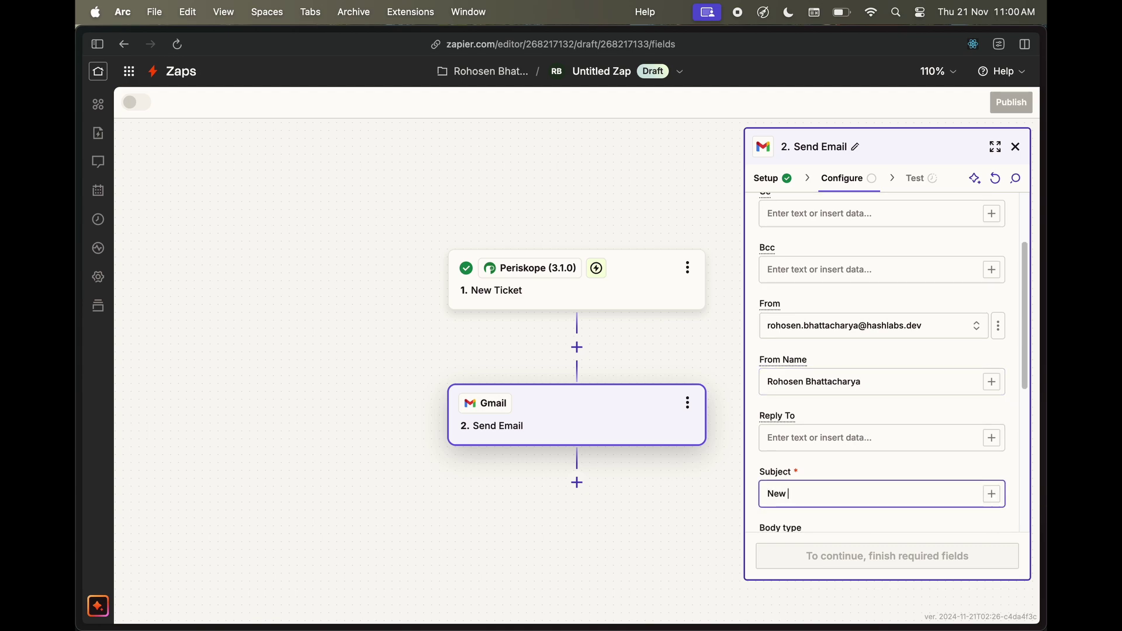
text(Ticket on Peris)
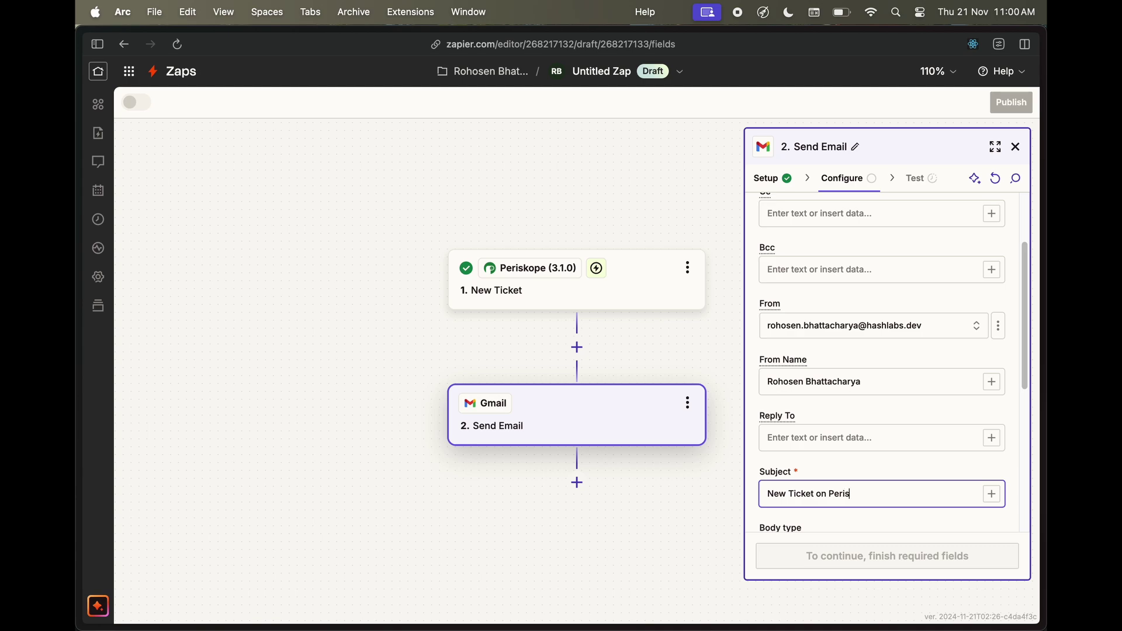
text(kope)
click(992, 494)
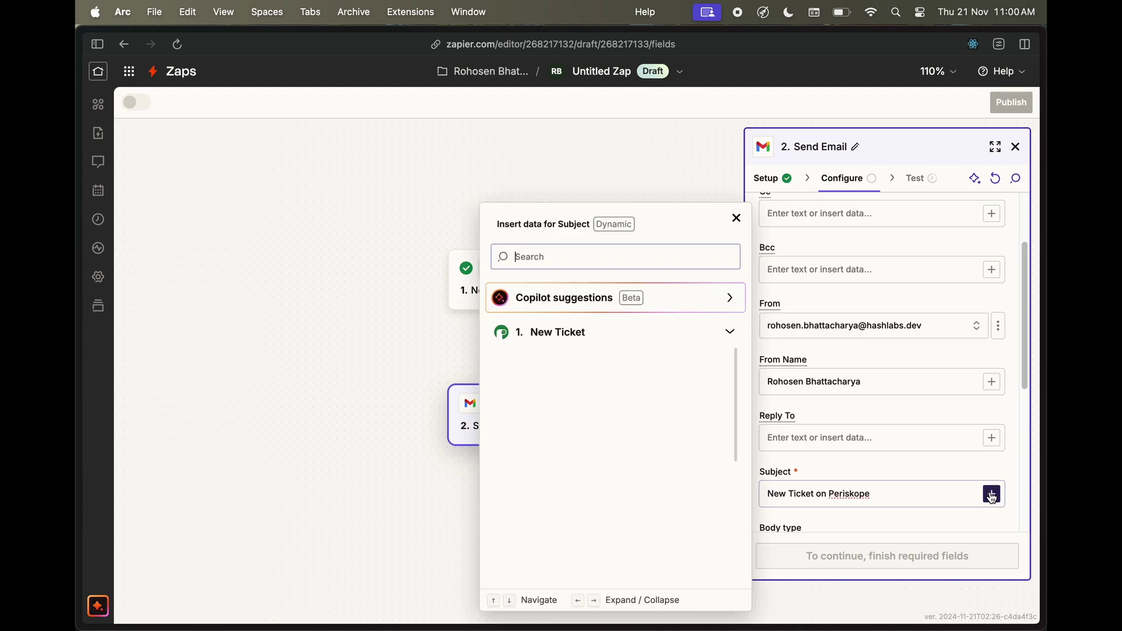
text(ticketid)
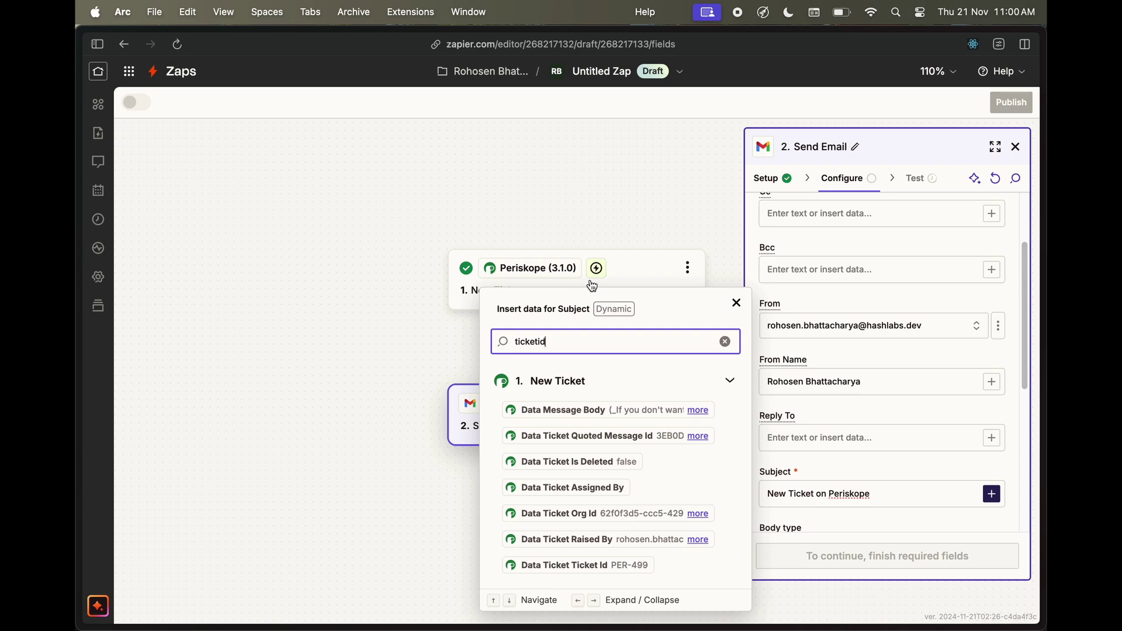
click(603, 565)
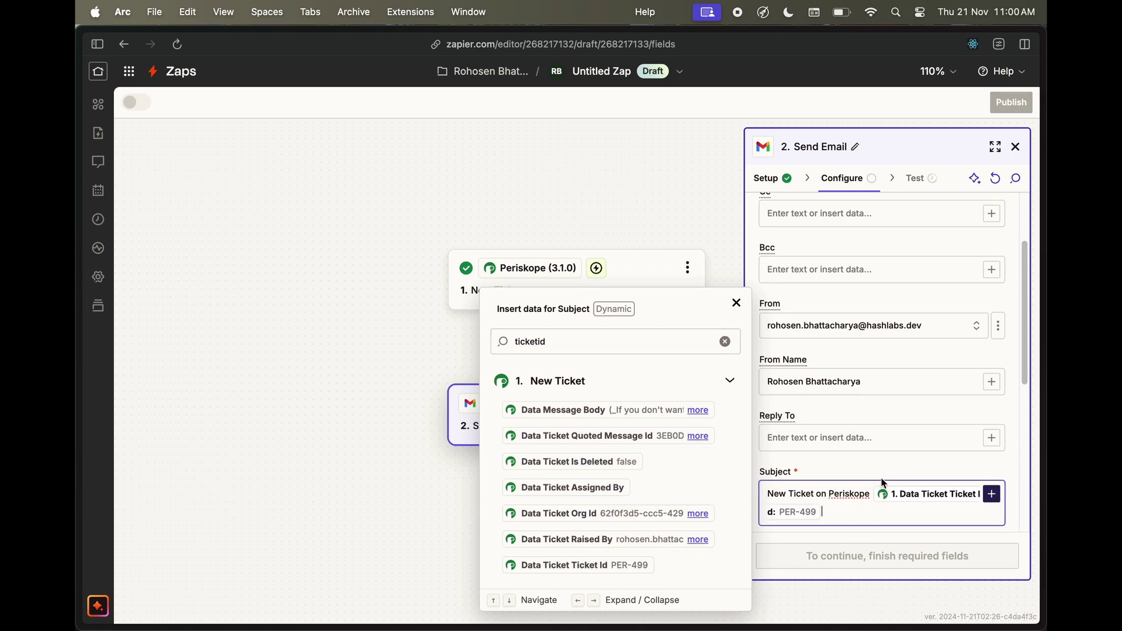
click(871, 493)
text(:)
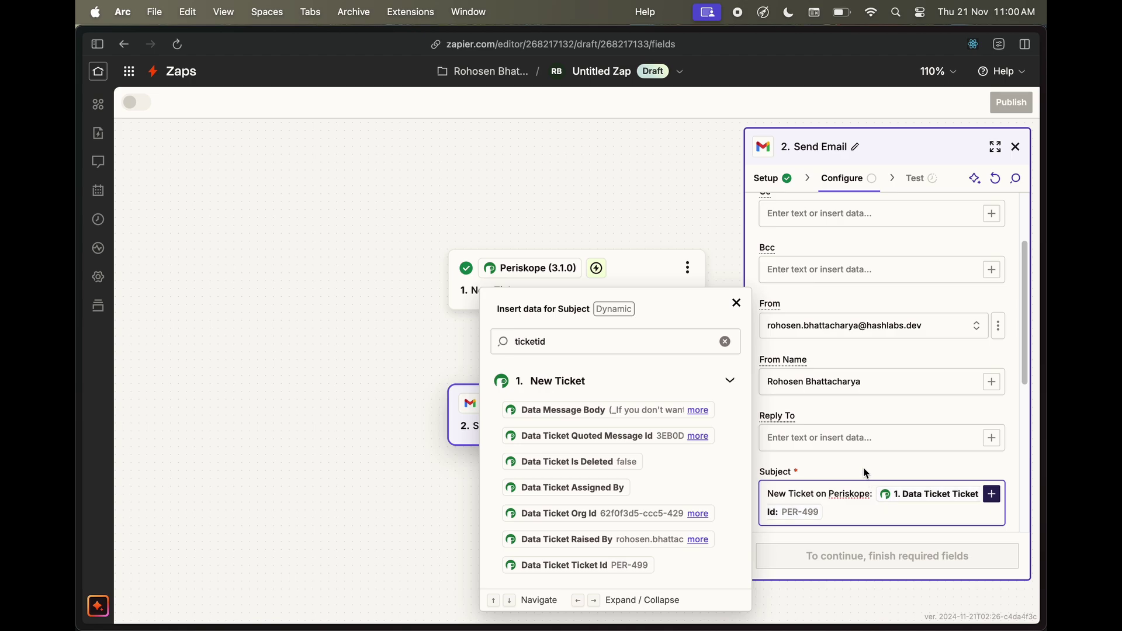
click(867, 474)
scroll(863, 468, down, 5)
Start the body with 'New Ticket' and the ticket Subject, then 'Raised at:' with Created At
click(815, 427)
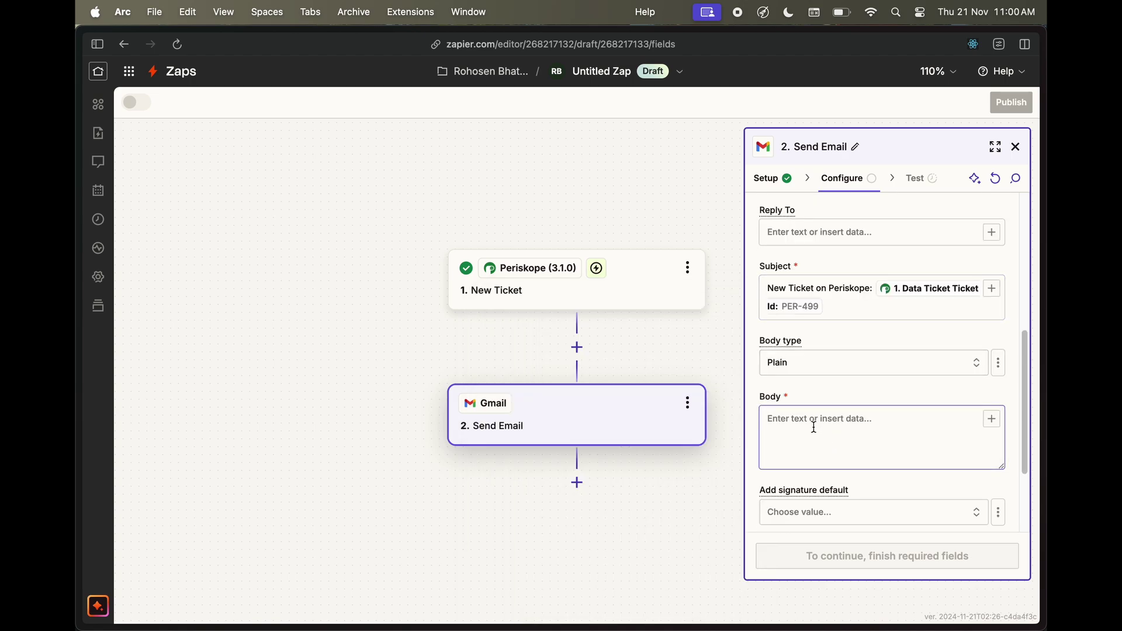
text(N)
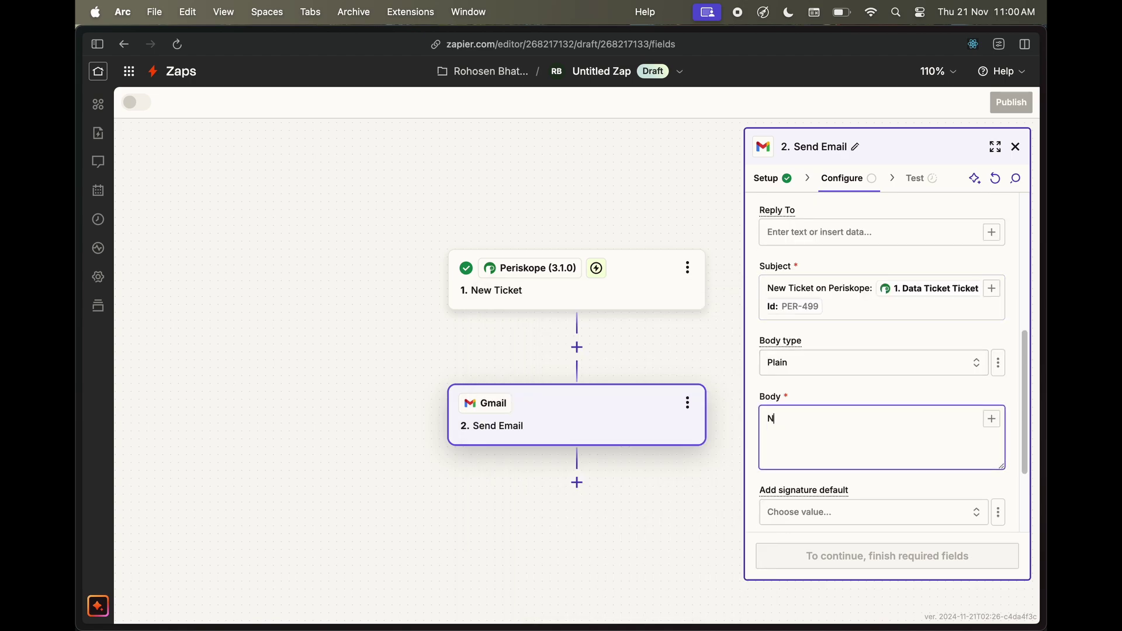
text(ew Ticket Raised:)
click(992, 419)
text(subjec)
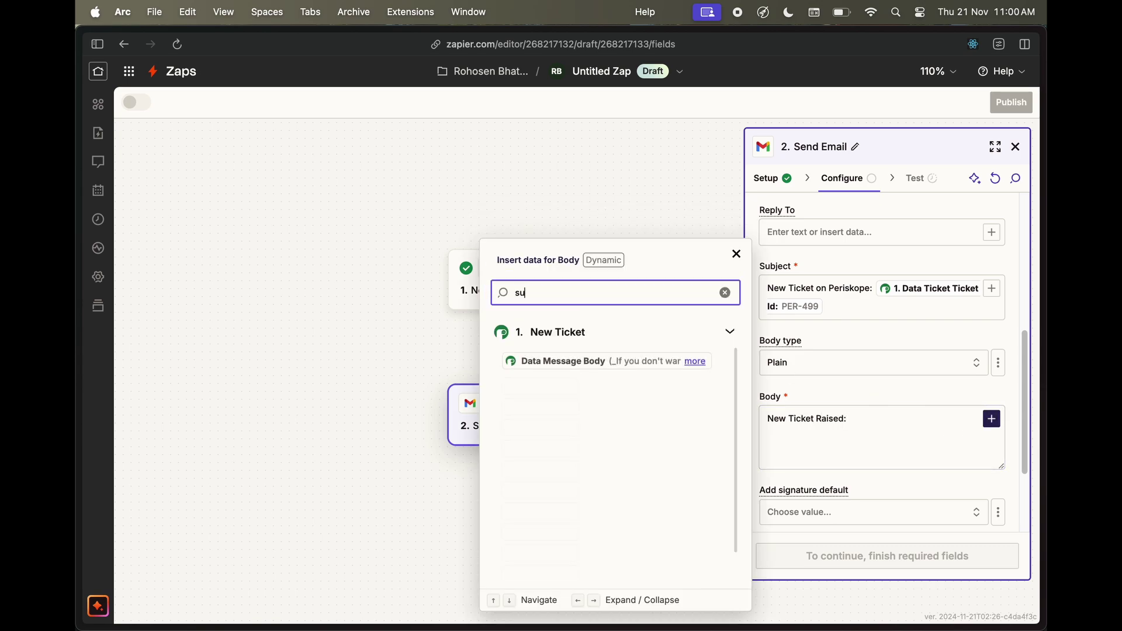
click(562, 529)
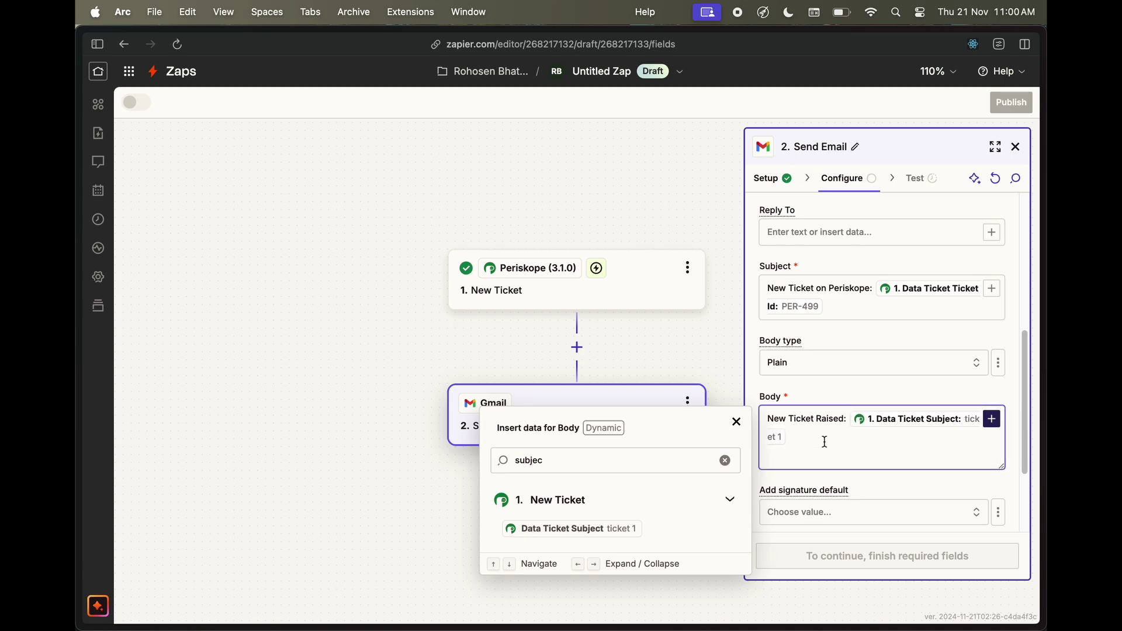
key(Return)
key(Return)
text(Raised at:)
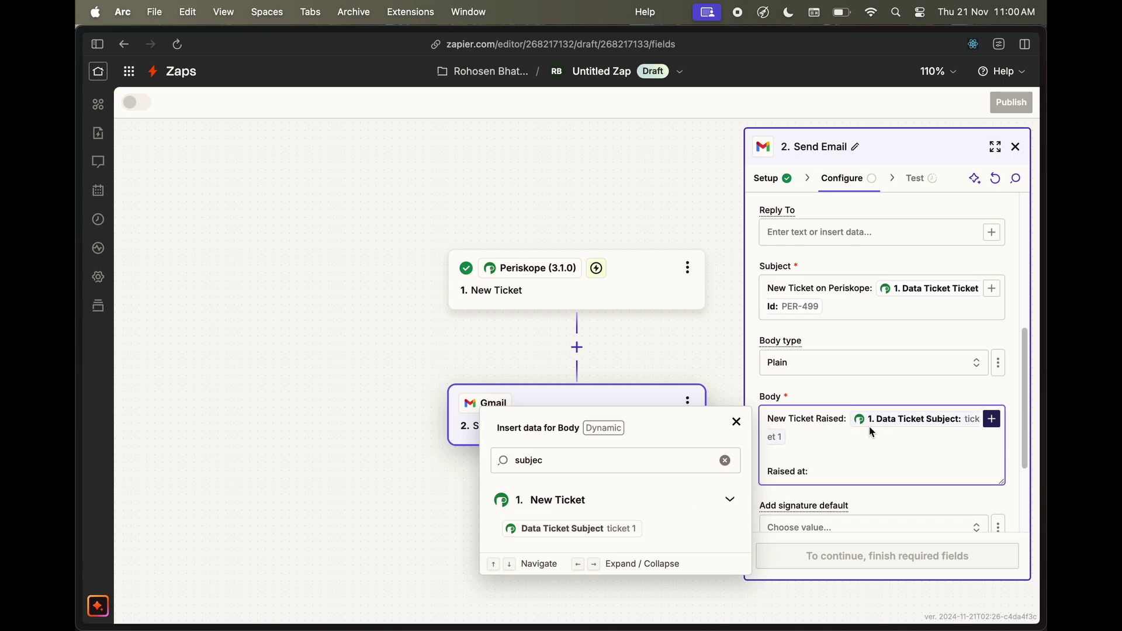
double_click(596, 462)
text(create)
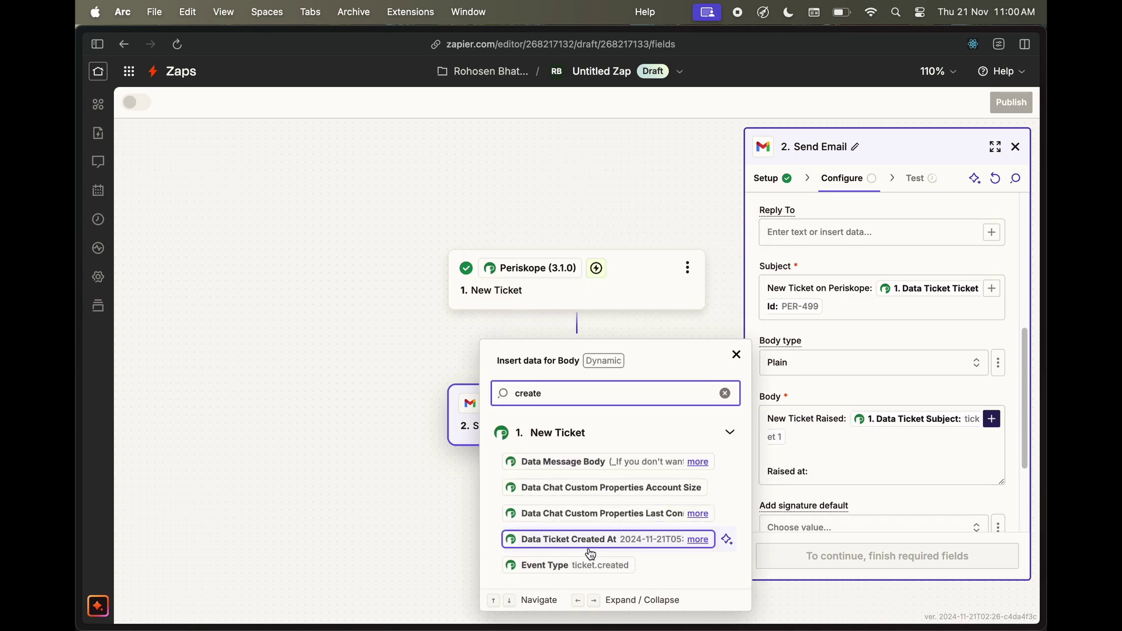
click(526, 538)
Add 'Chat:' with the Chat Name and 'Message:' with the Message Body on new lines
key(Return)
key(Return)
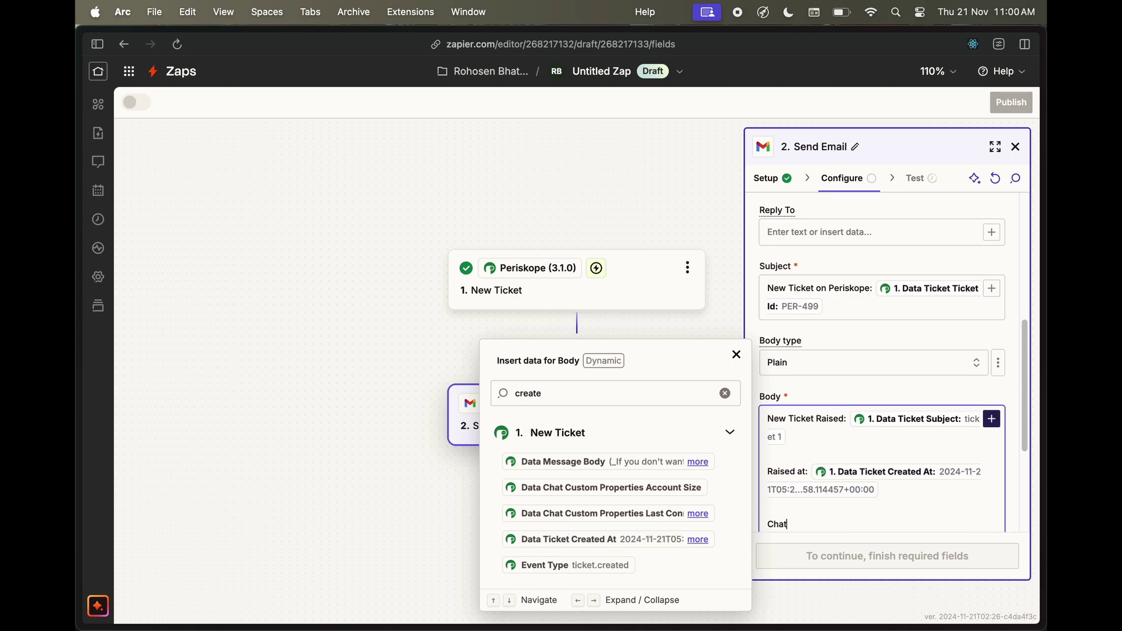
click(725, 393)
text(chat)
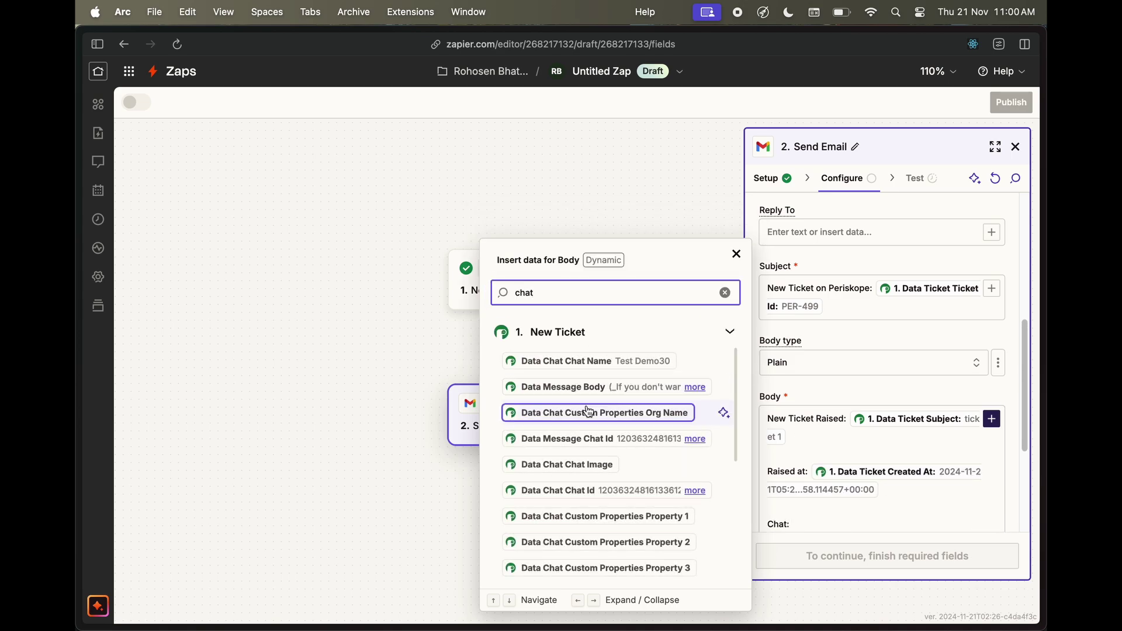
click(595, 368)
scroll(906, 491, down, 1)
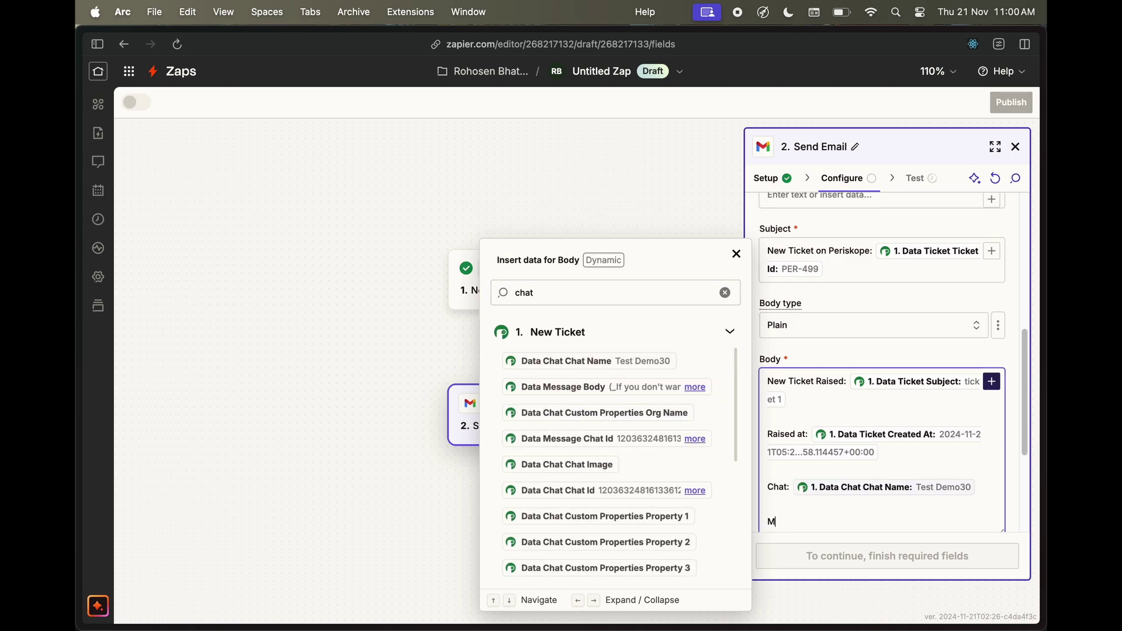
text(essage:)
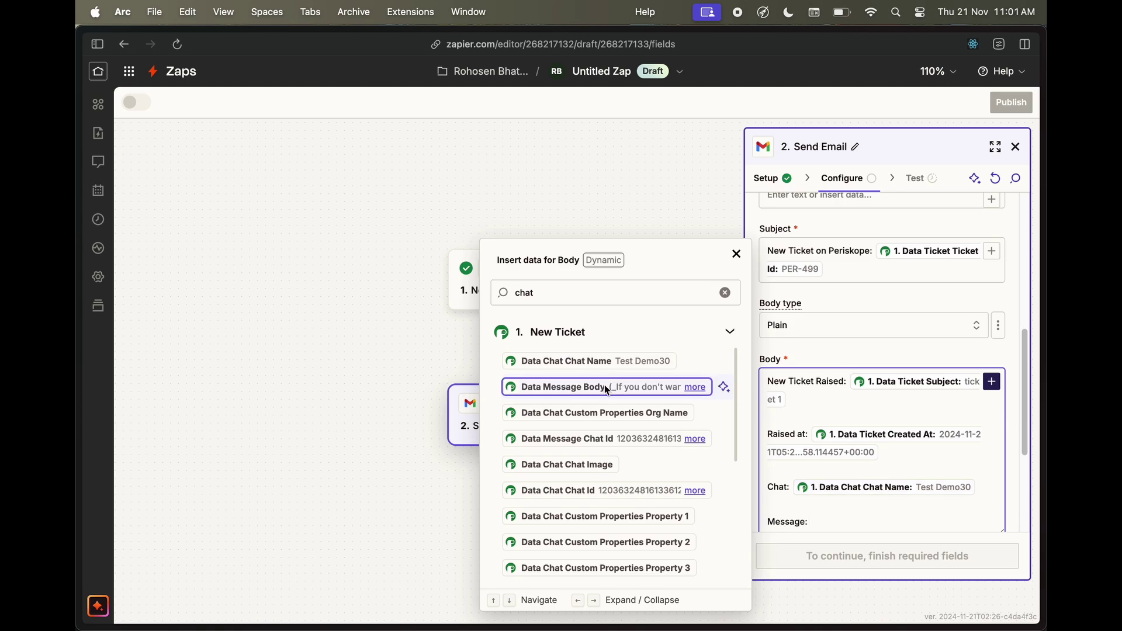
click(605, 386)
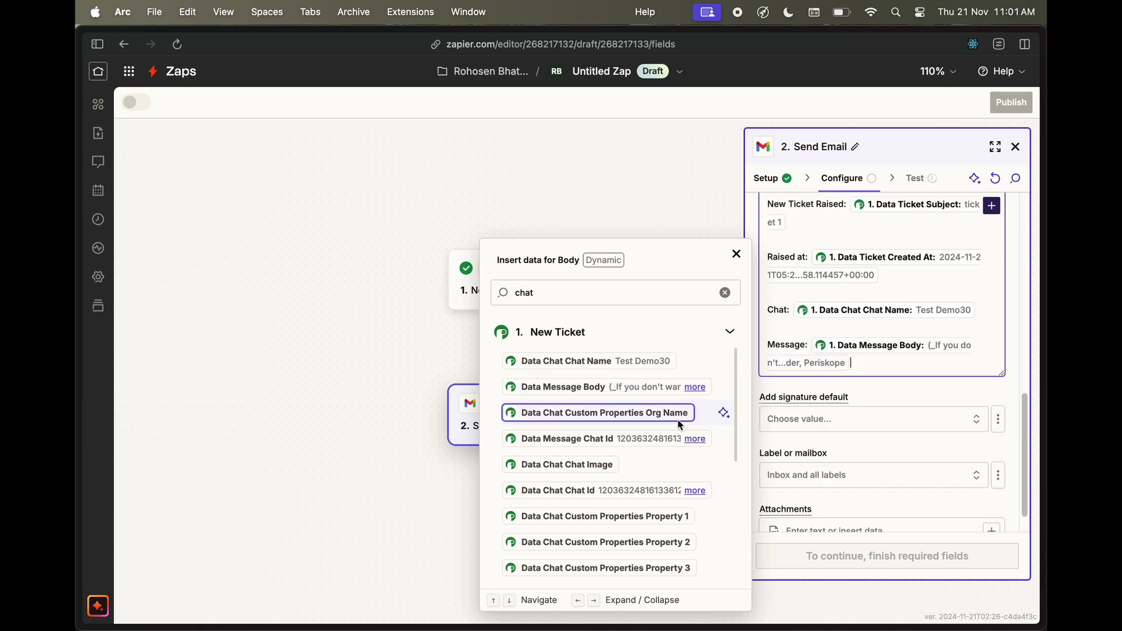
click(881, 391)
scroll(875, 437, down, 1)
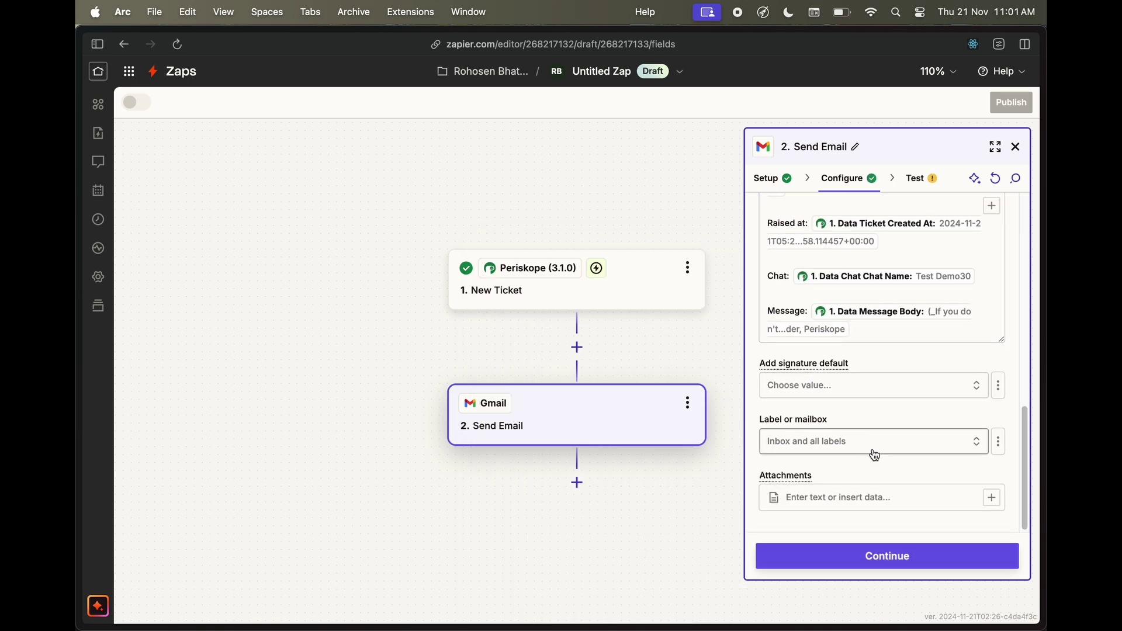
Send a test email from the Gmail step, then publish the Zap as v1
click(879, 566)
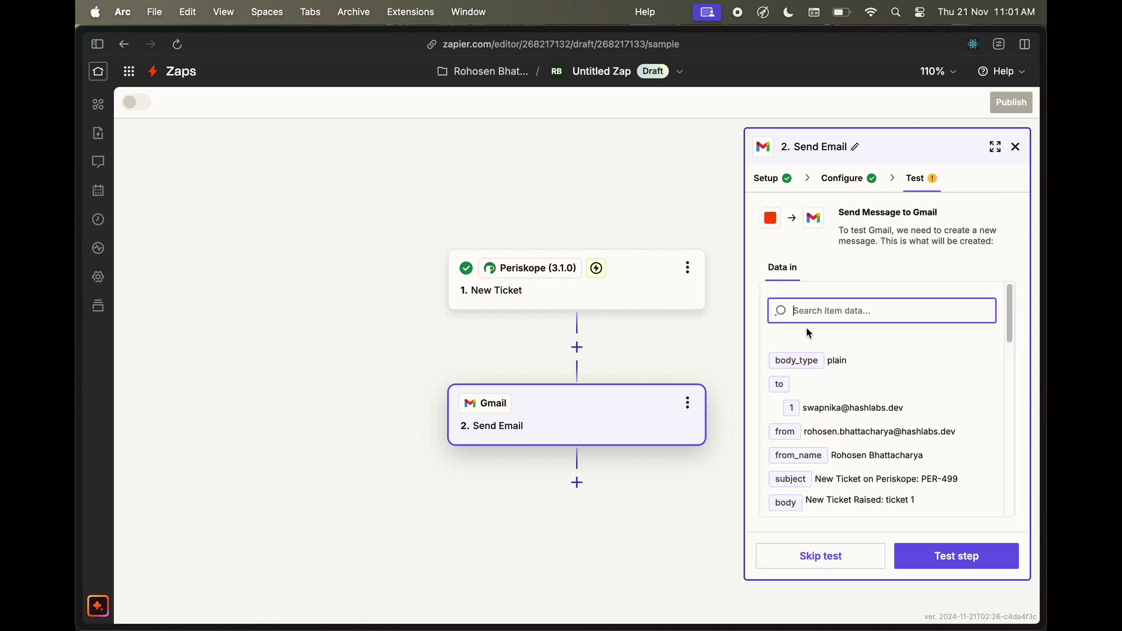
scroll(812, 345, down, 1)
scroll(812, 348, down, 1)
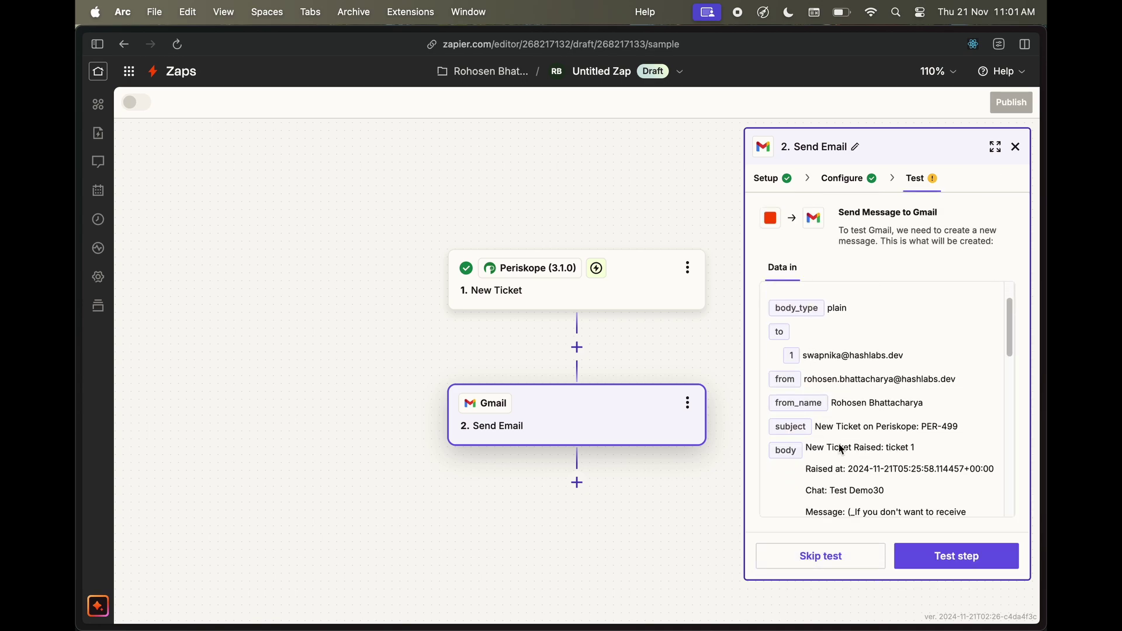
click(934, 555)
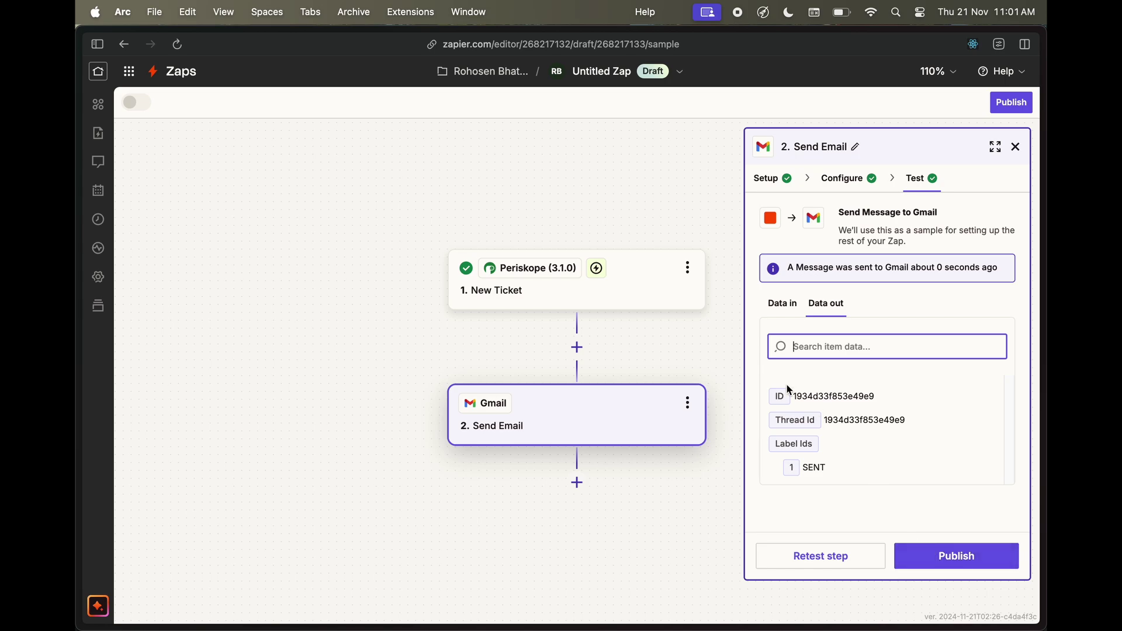
click(928, 557)
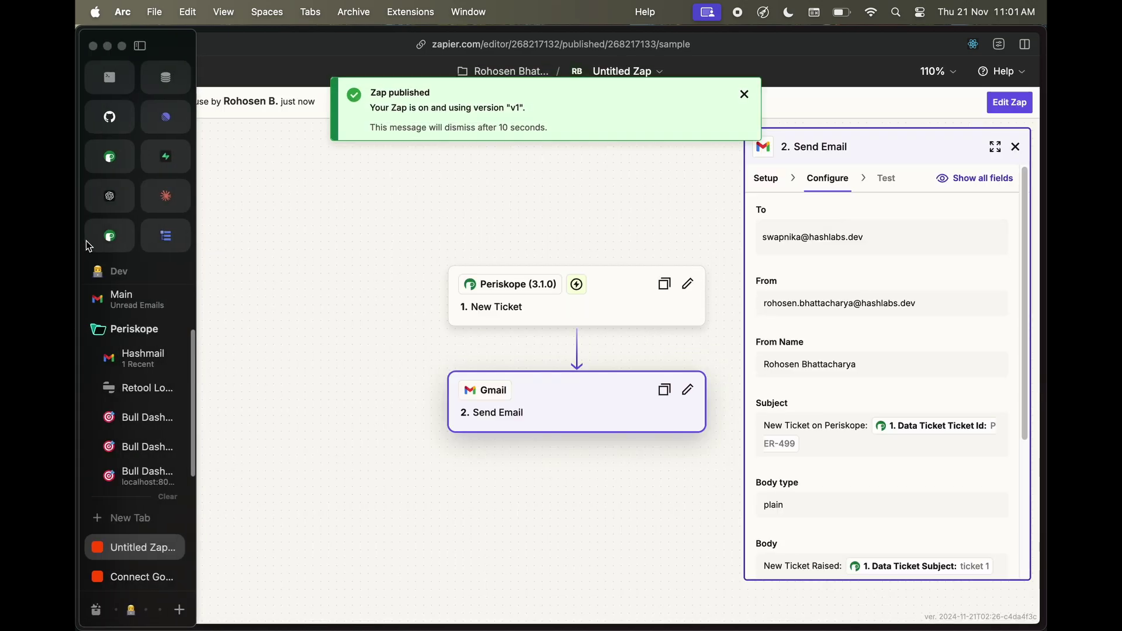
Create a ticket titled 'New Ticket on Message' from a message in the Test Demo30 chat
click(89, 244)
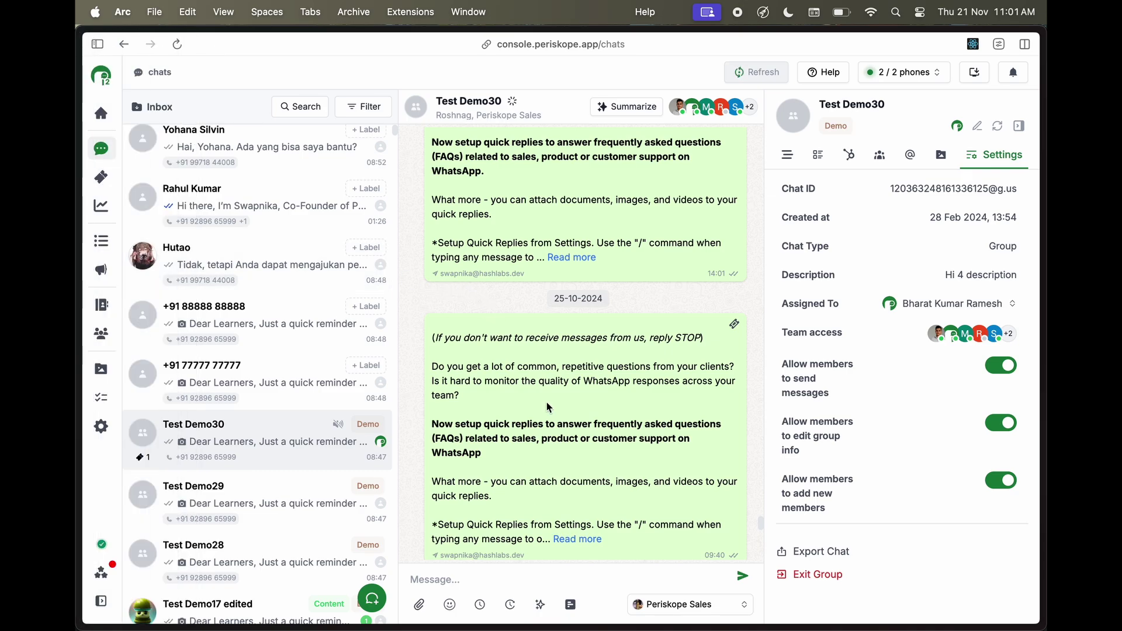
scroll(550, 407, up, 3)
scroll(549, 408, up, 2)
right_click(554, 363)
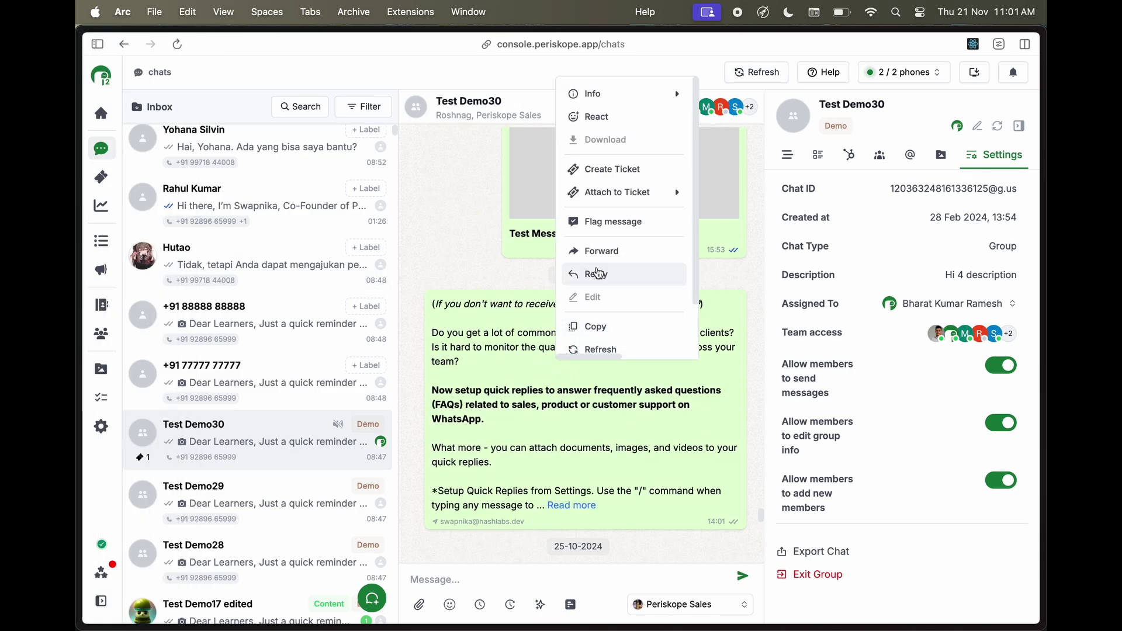
click(611, 176)
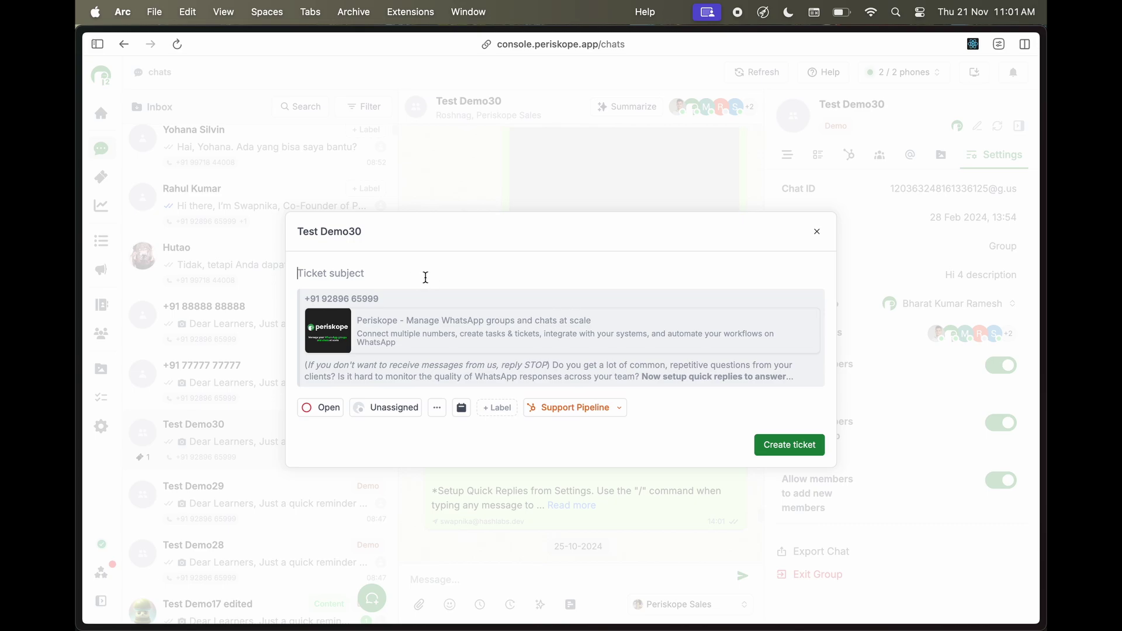
text(New Ticket on Message)
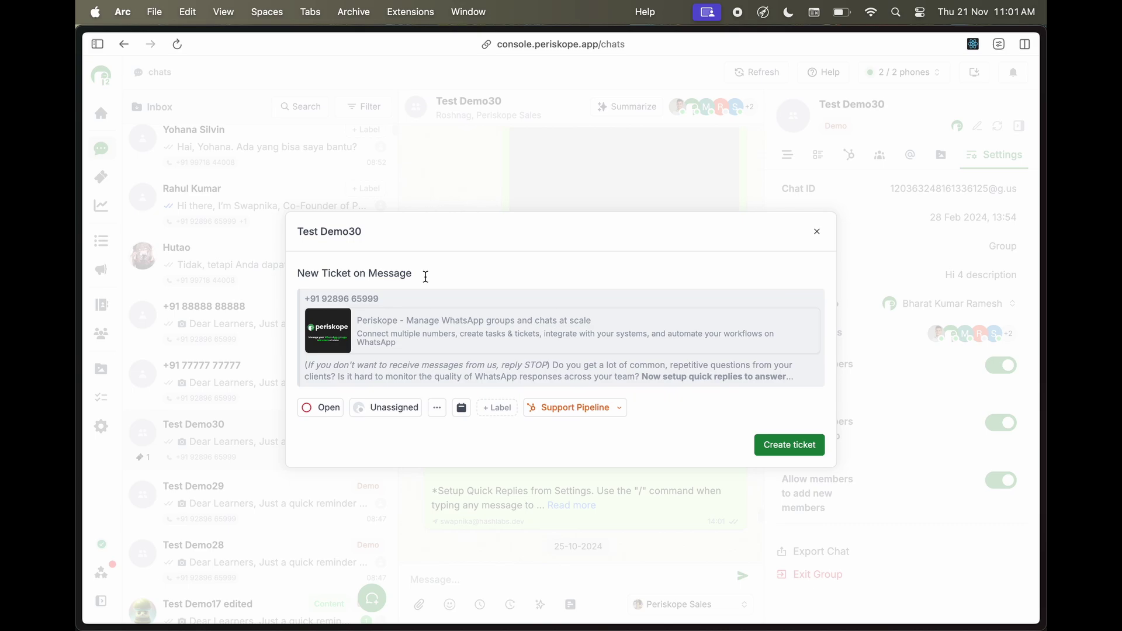
click(771, 449)
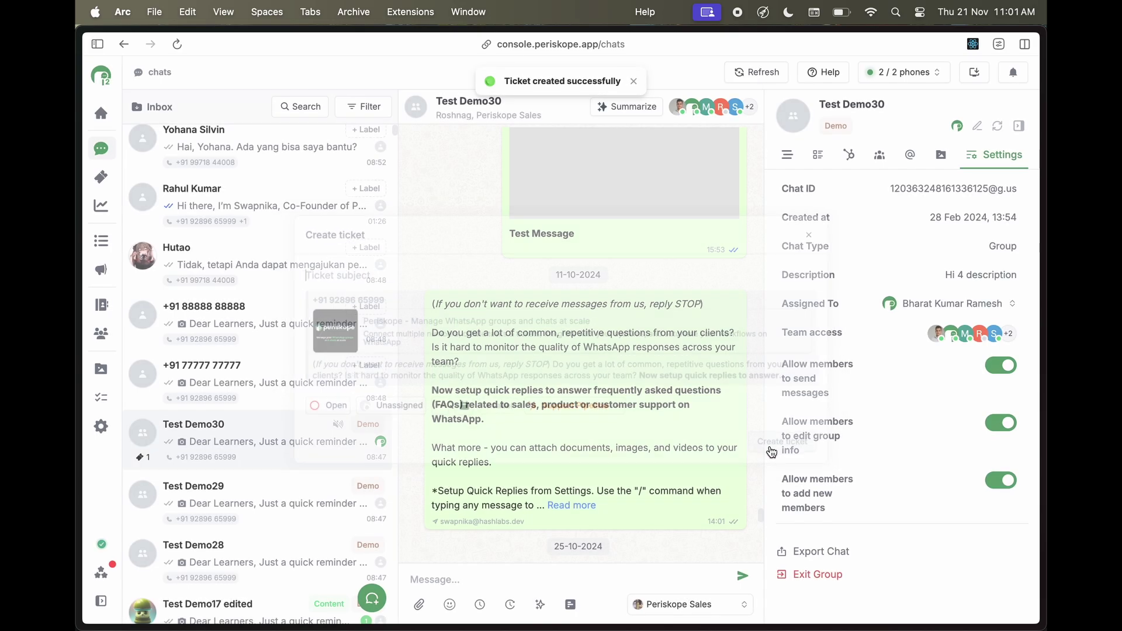
Open the 'New Ticket on Periskope: PER-500' email from Gmail's Sent folder
mouse_move(78, 370)
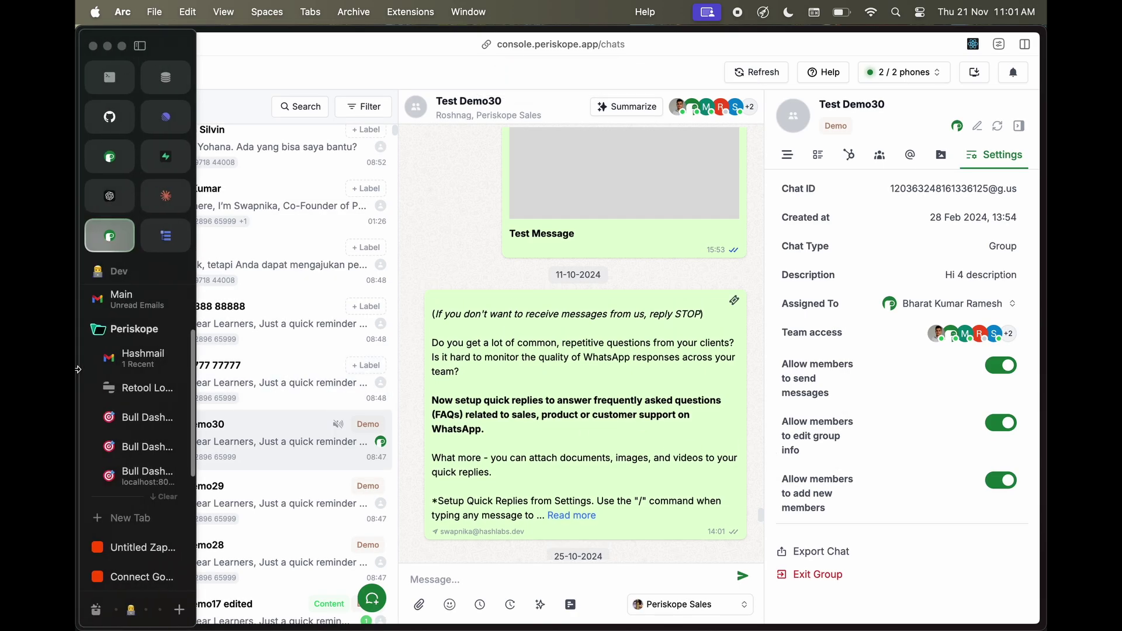
click(117, 358)
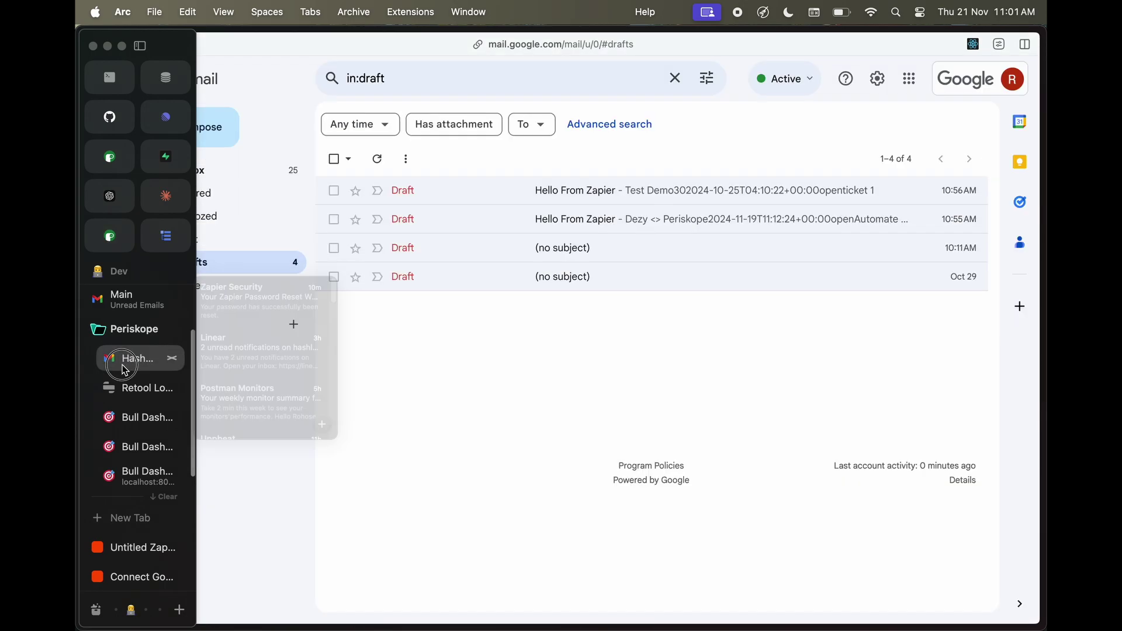
click(194, 241)
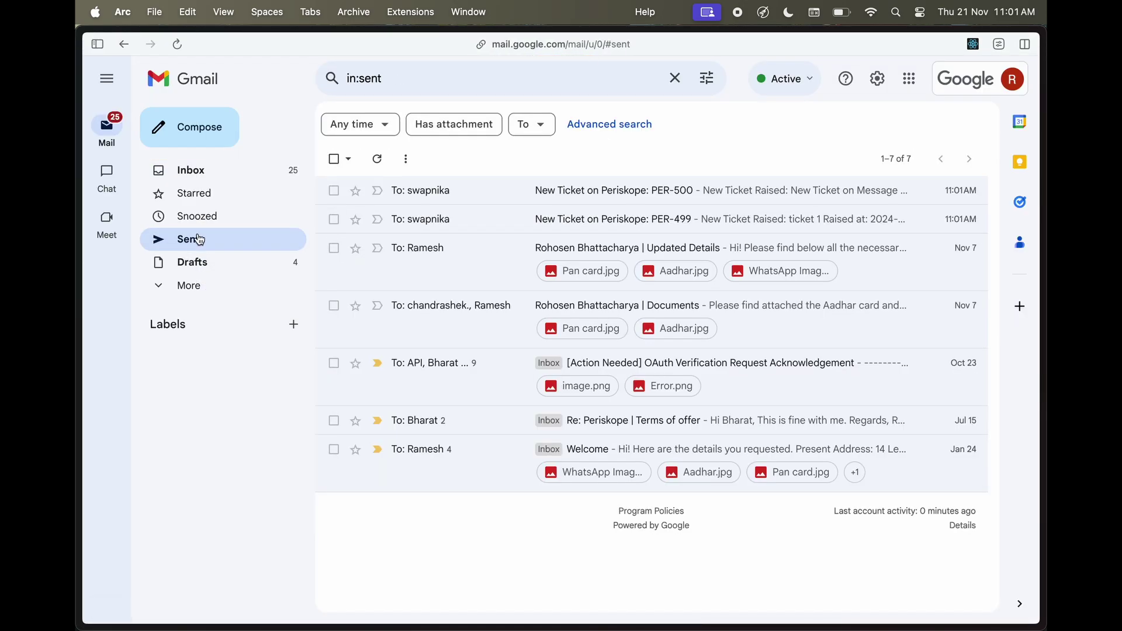
click(589, 201)
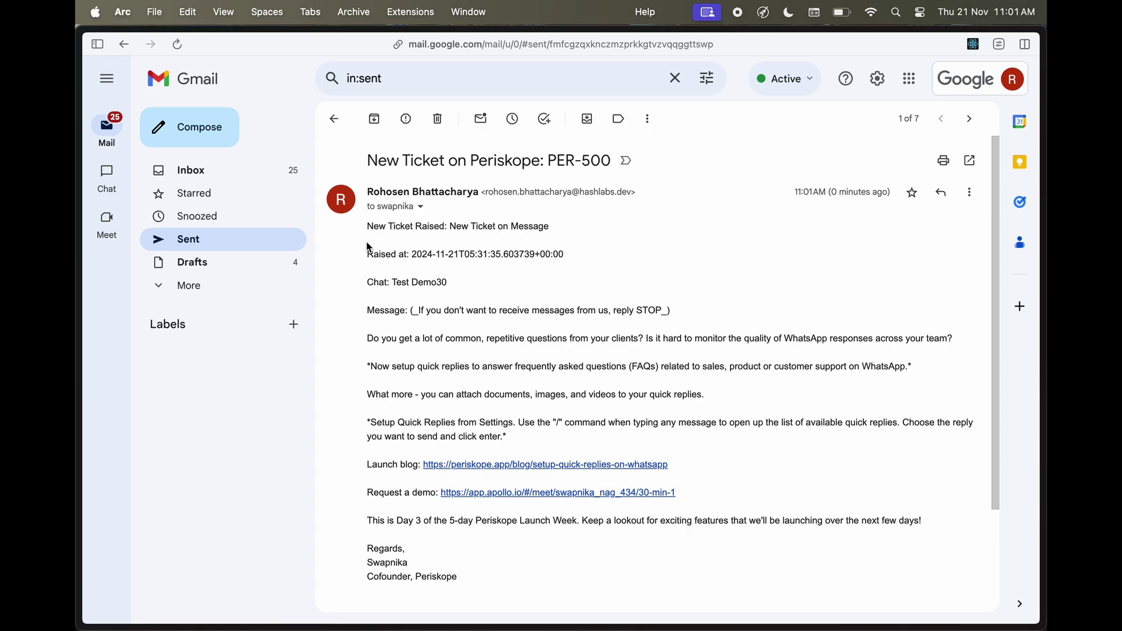
Review the email body for the ticket's raised time, chat Test Demo30 and message
drag(367, 227, 731, 560)
click(728, 556)
scroll(703, 541, down, 3)
scroll(703, 542, up, 3)
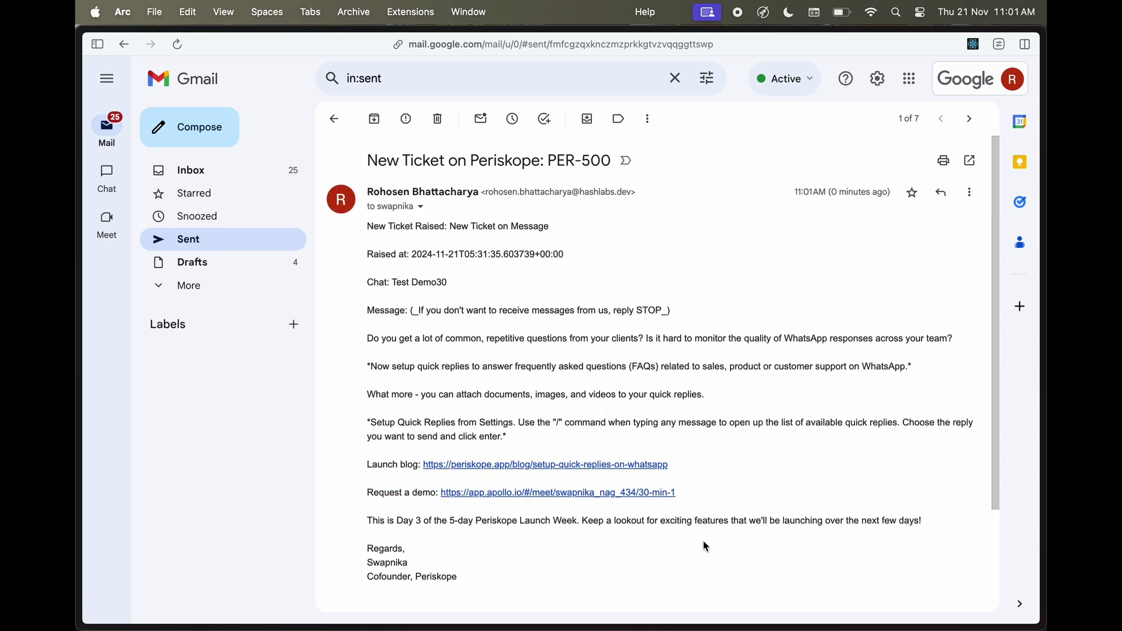